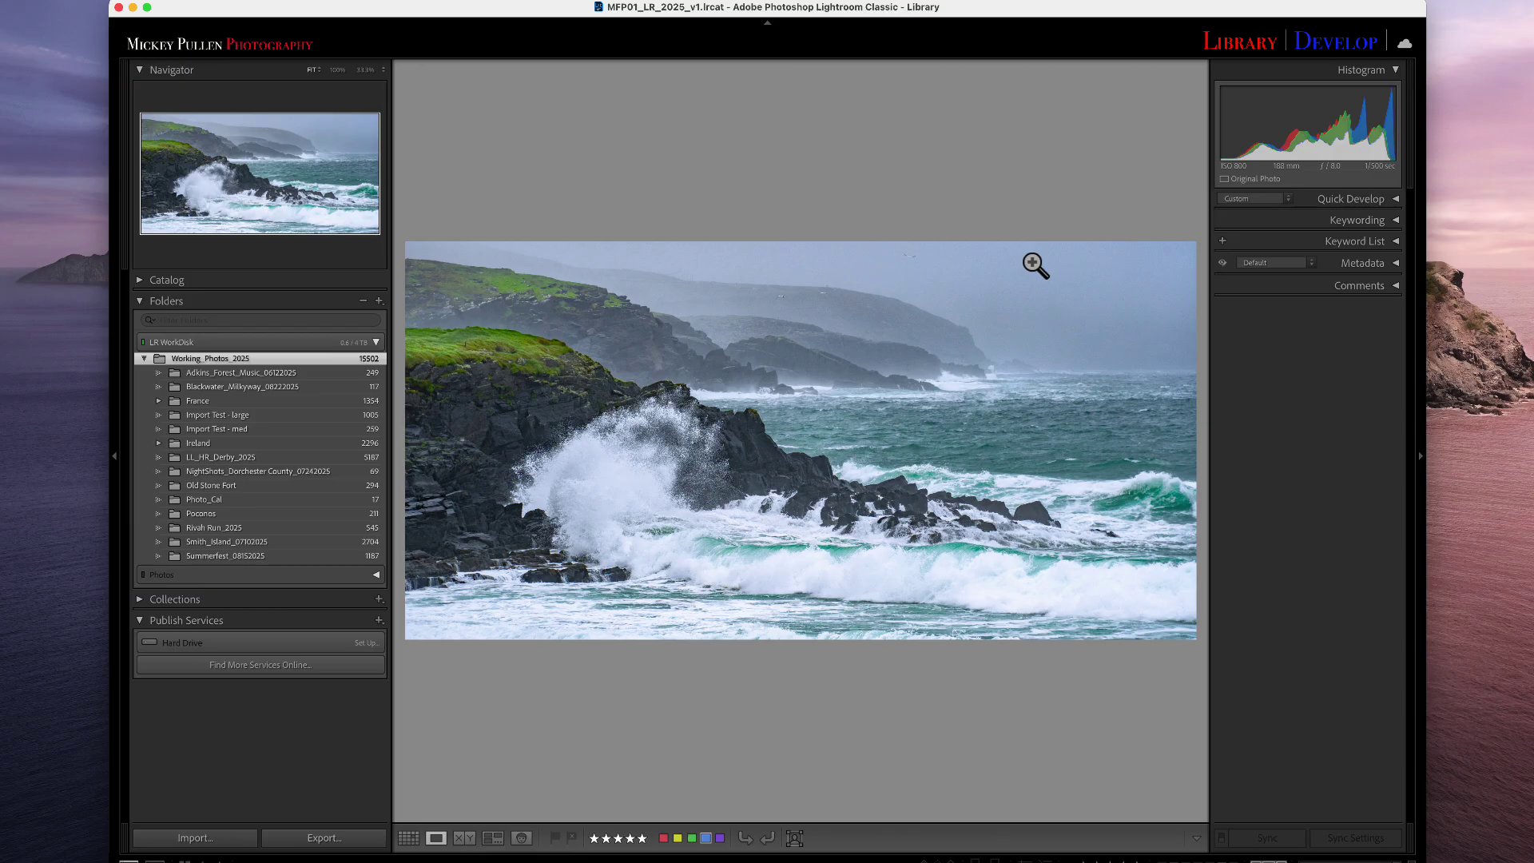
Advance to the next crashing-wave photo, the one rated three stars.
key("Right")
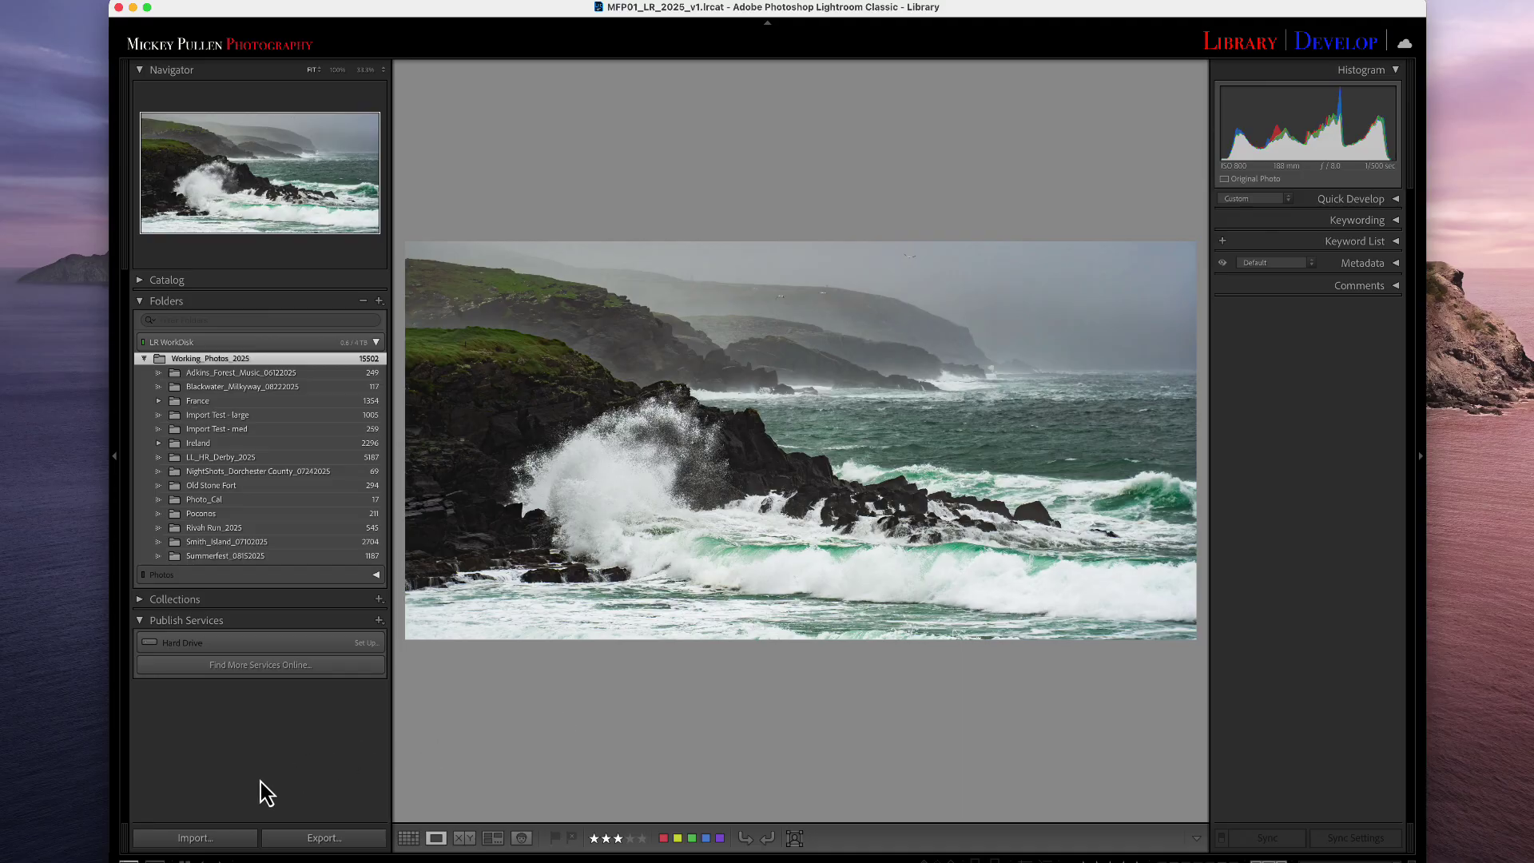
Open the Import window and keep Build Previews on Standard.
left_click(189, 837)
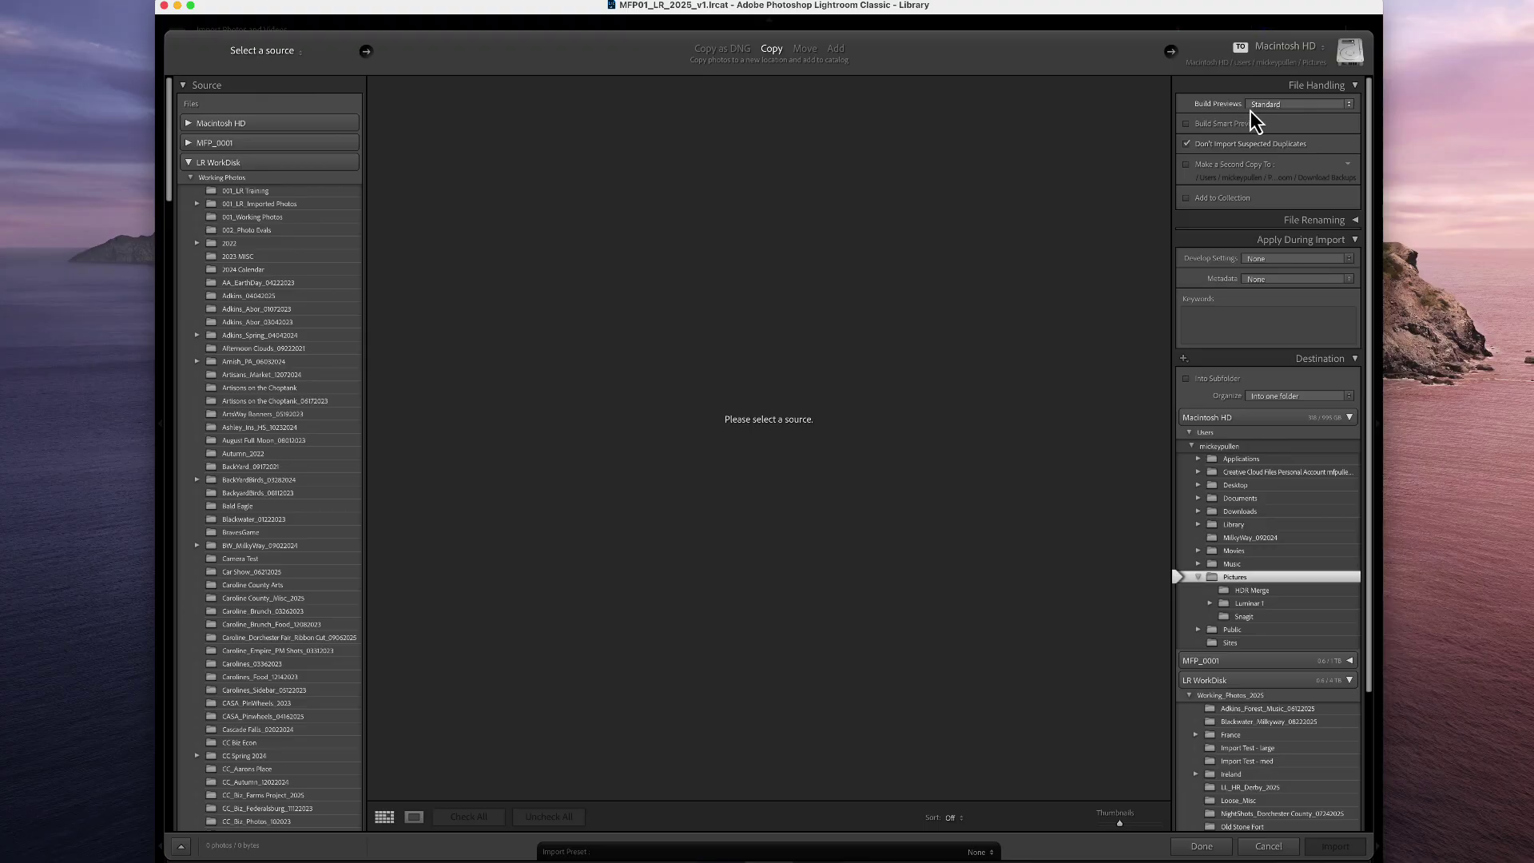
left_click(1273, 110)
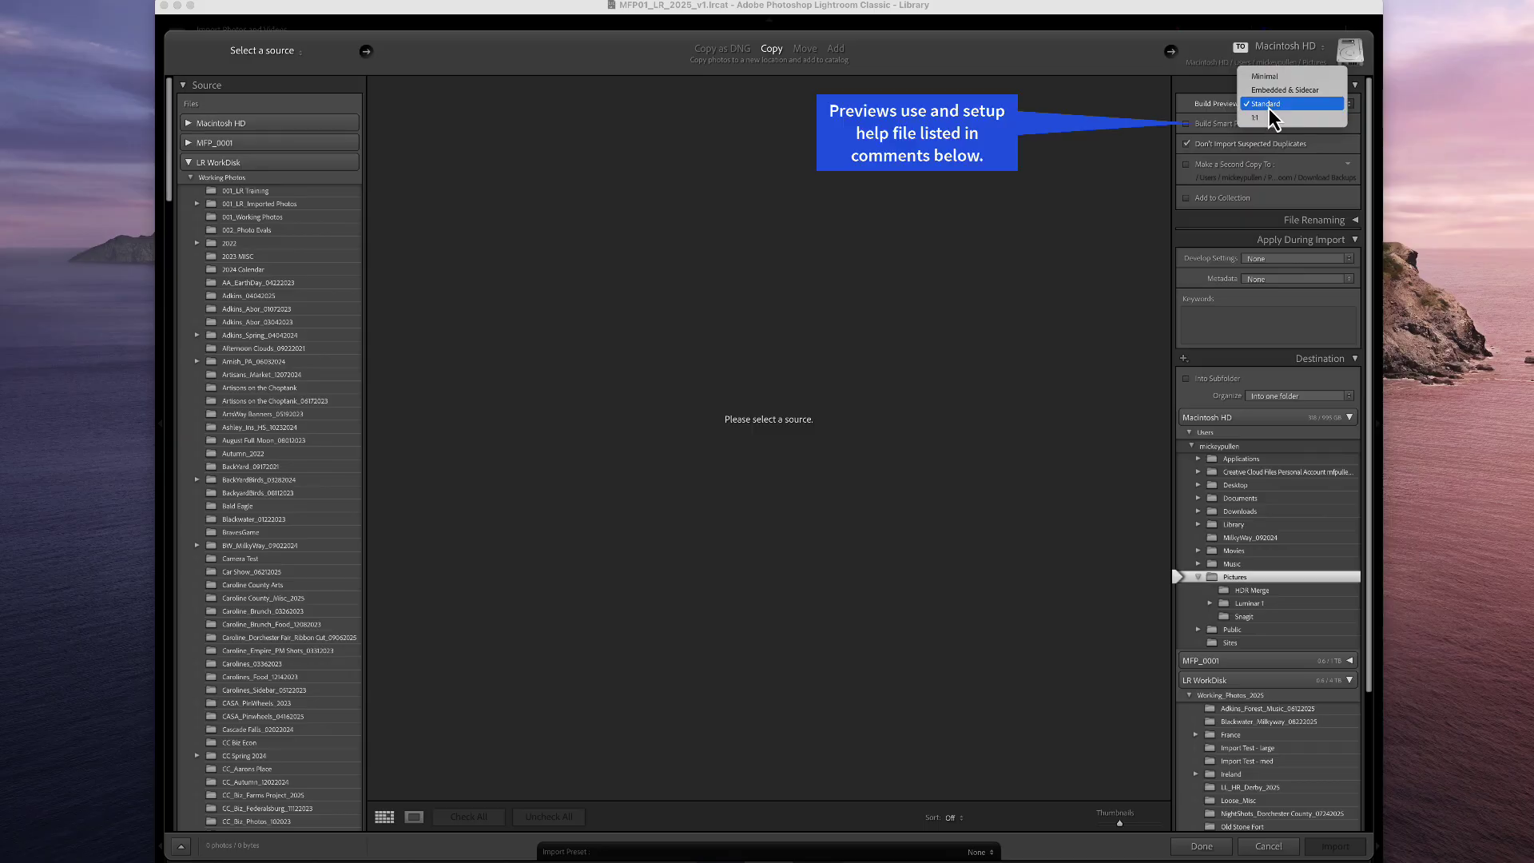
left_click(1270, 108)
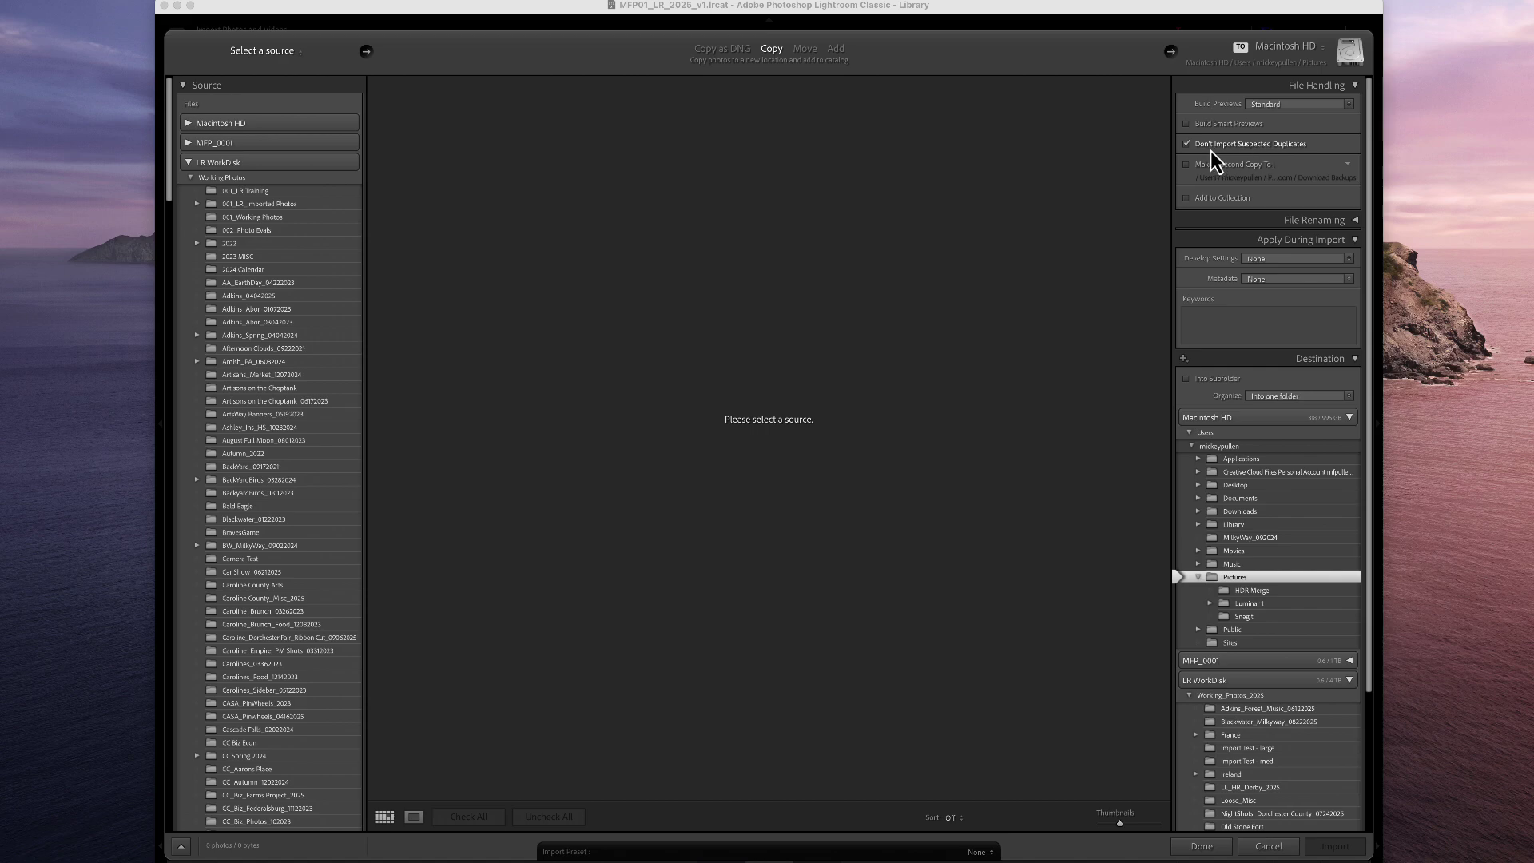
left_click(1254, 224)
Leave import keywords and destination unchanged, keep Organize as Into one folder, and click Done.
left_click(1253, 225)
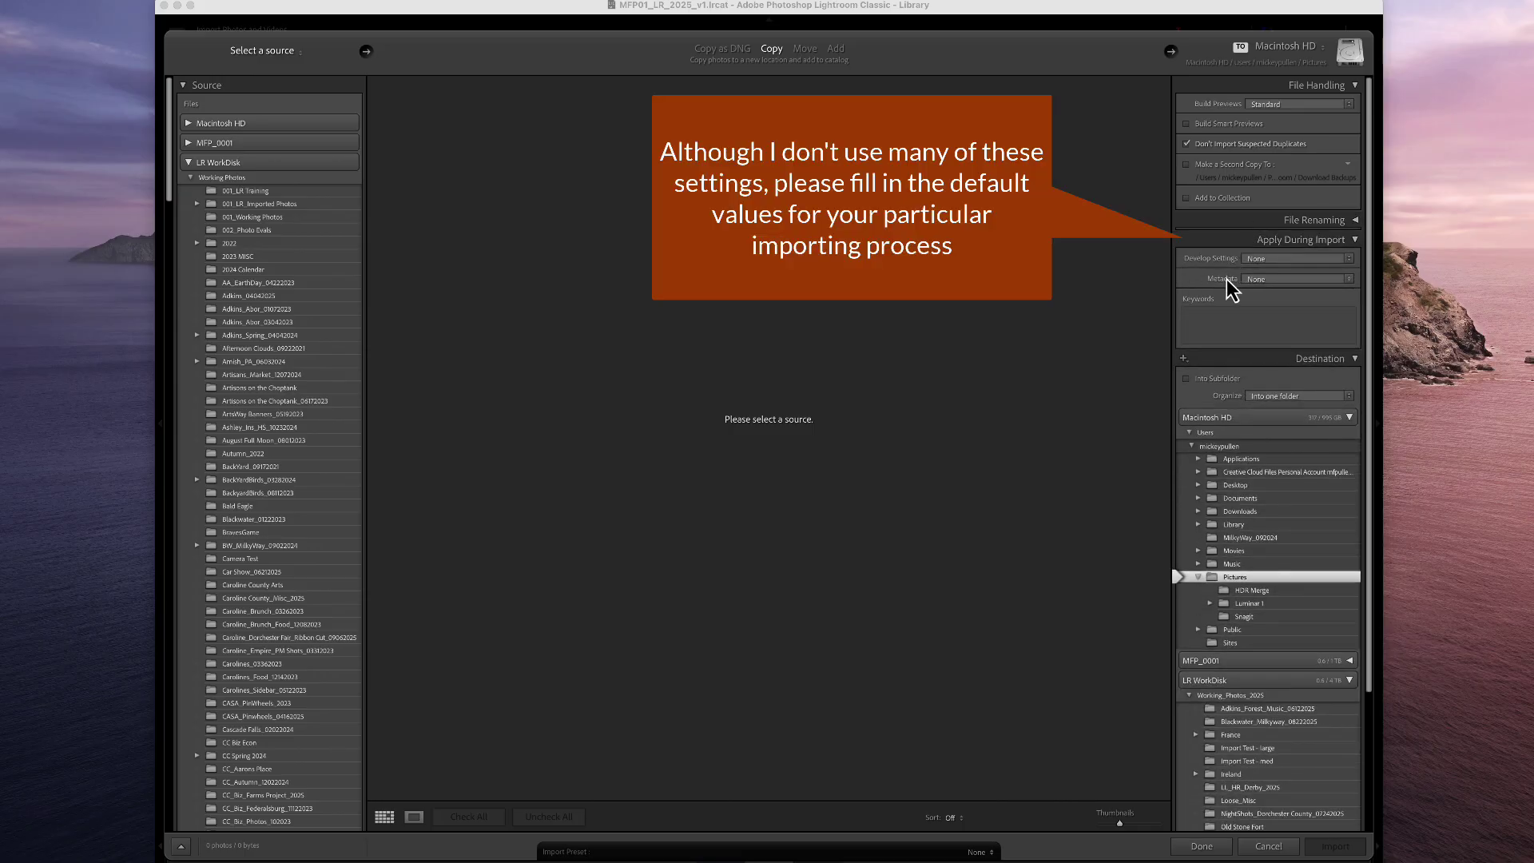
left_click(1198, 322)
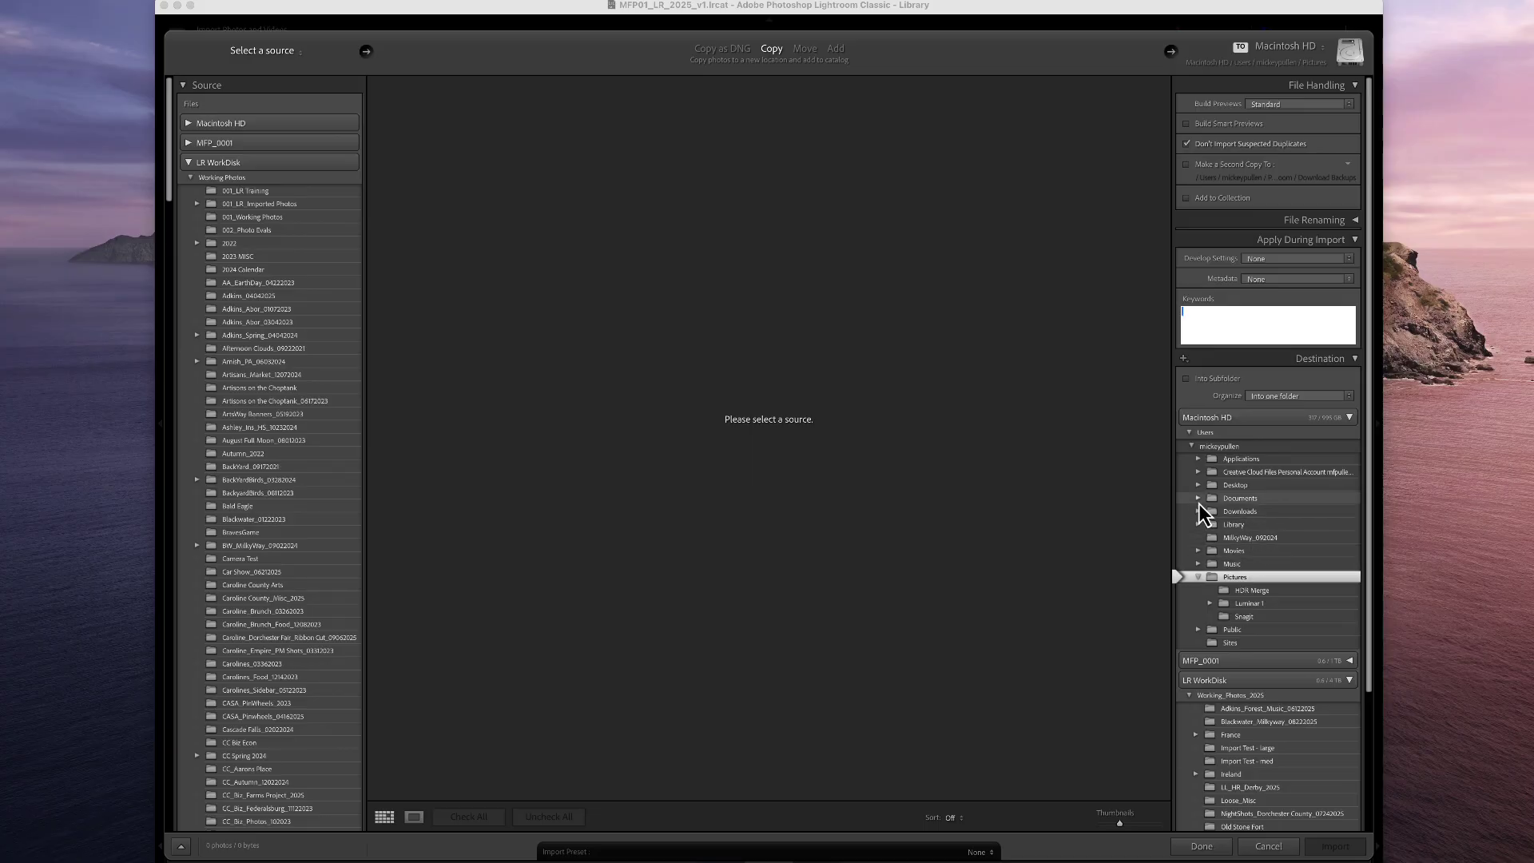
scroll(1217, 415, "down", 1)
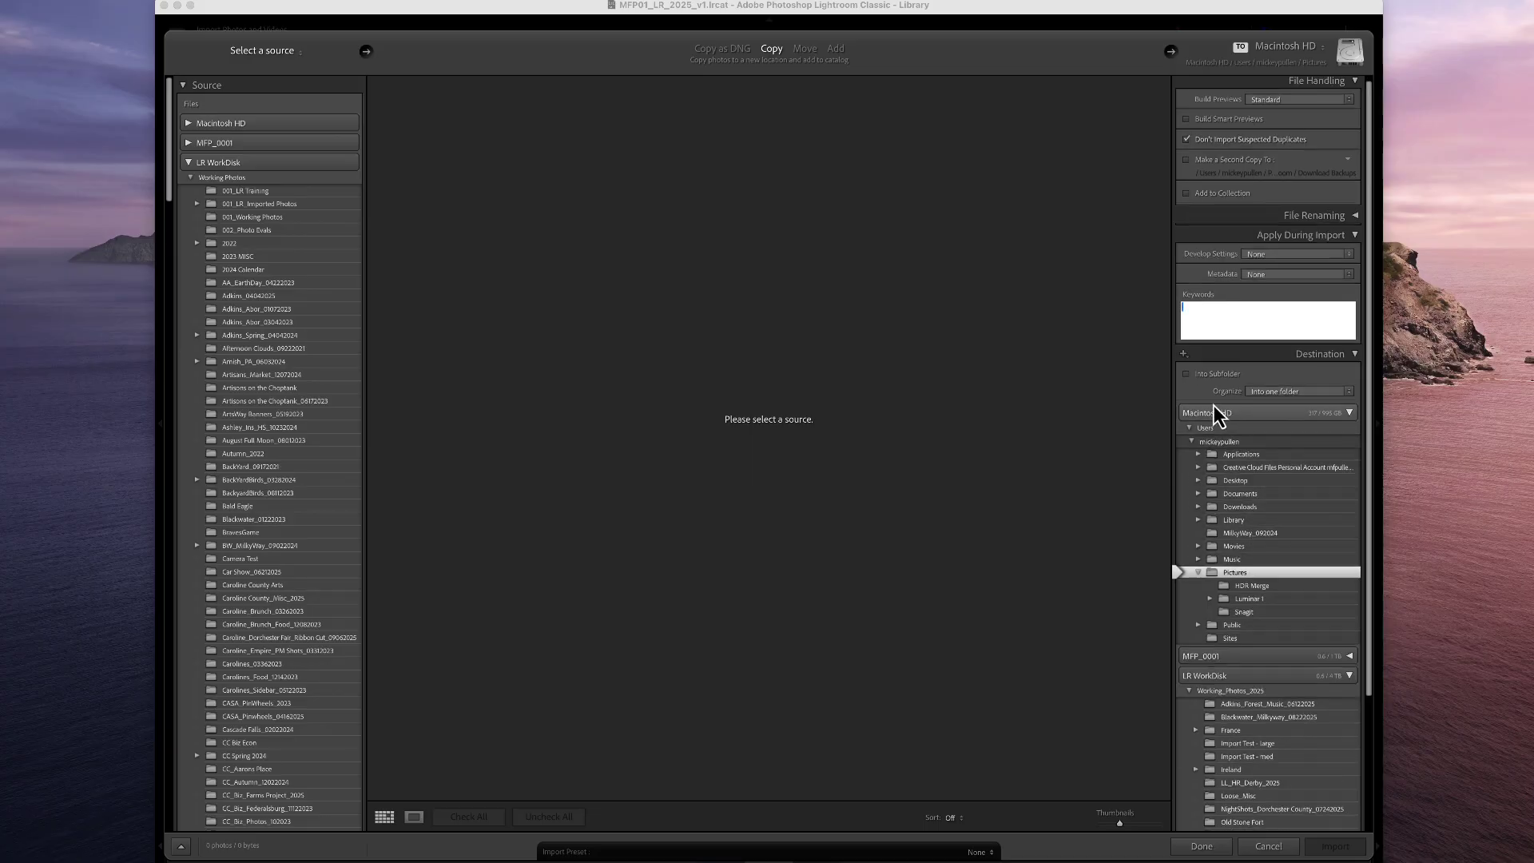
left_click(1271, 396)
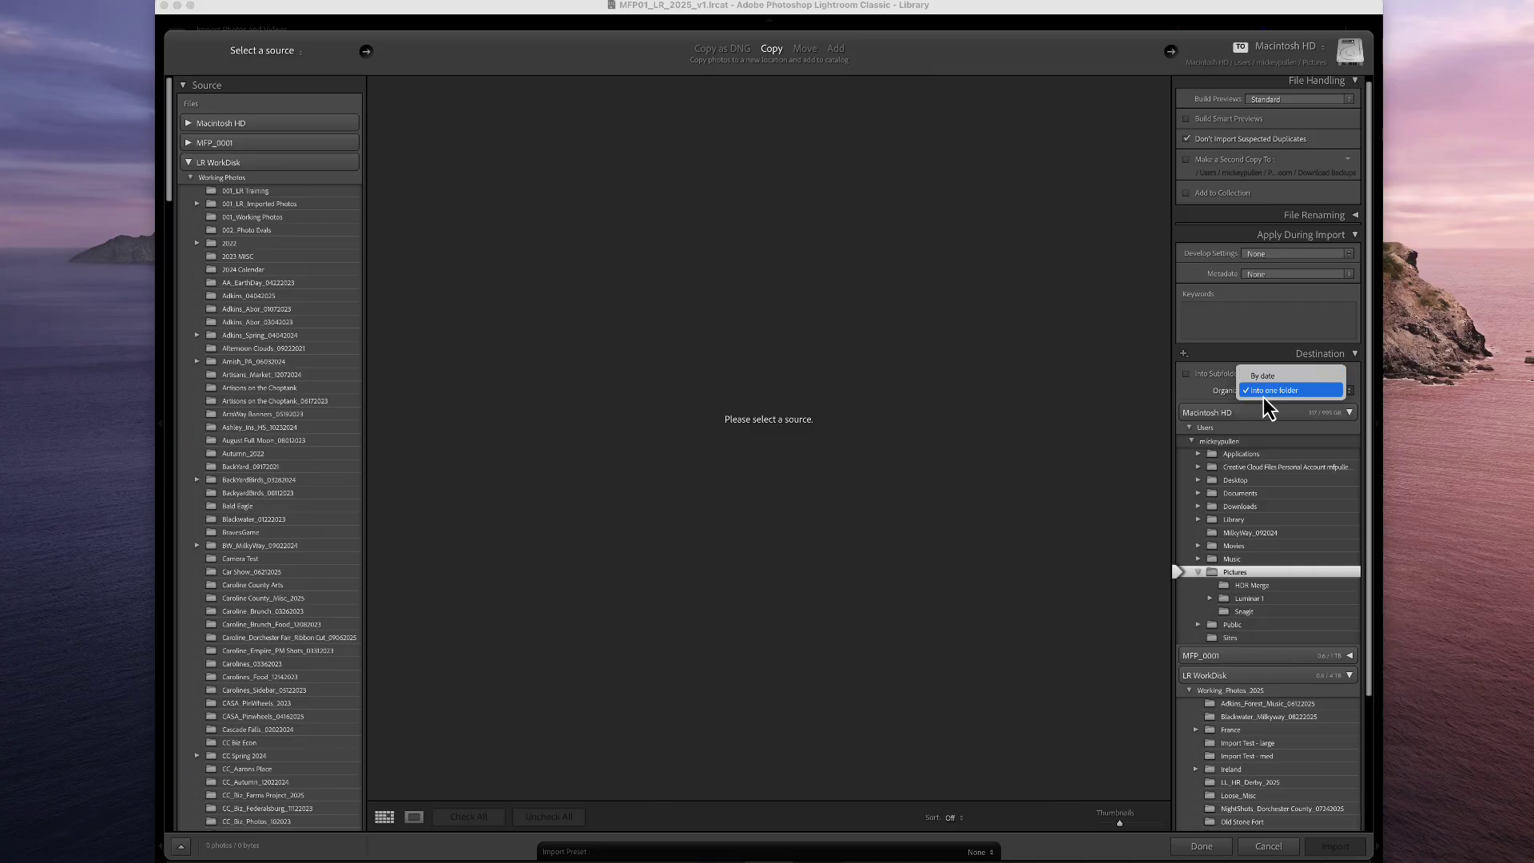
left_click(1264, 395)
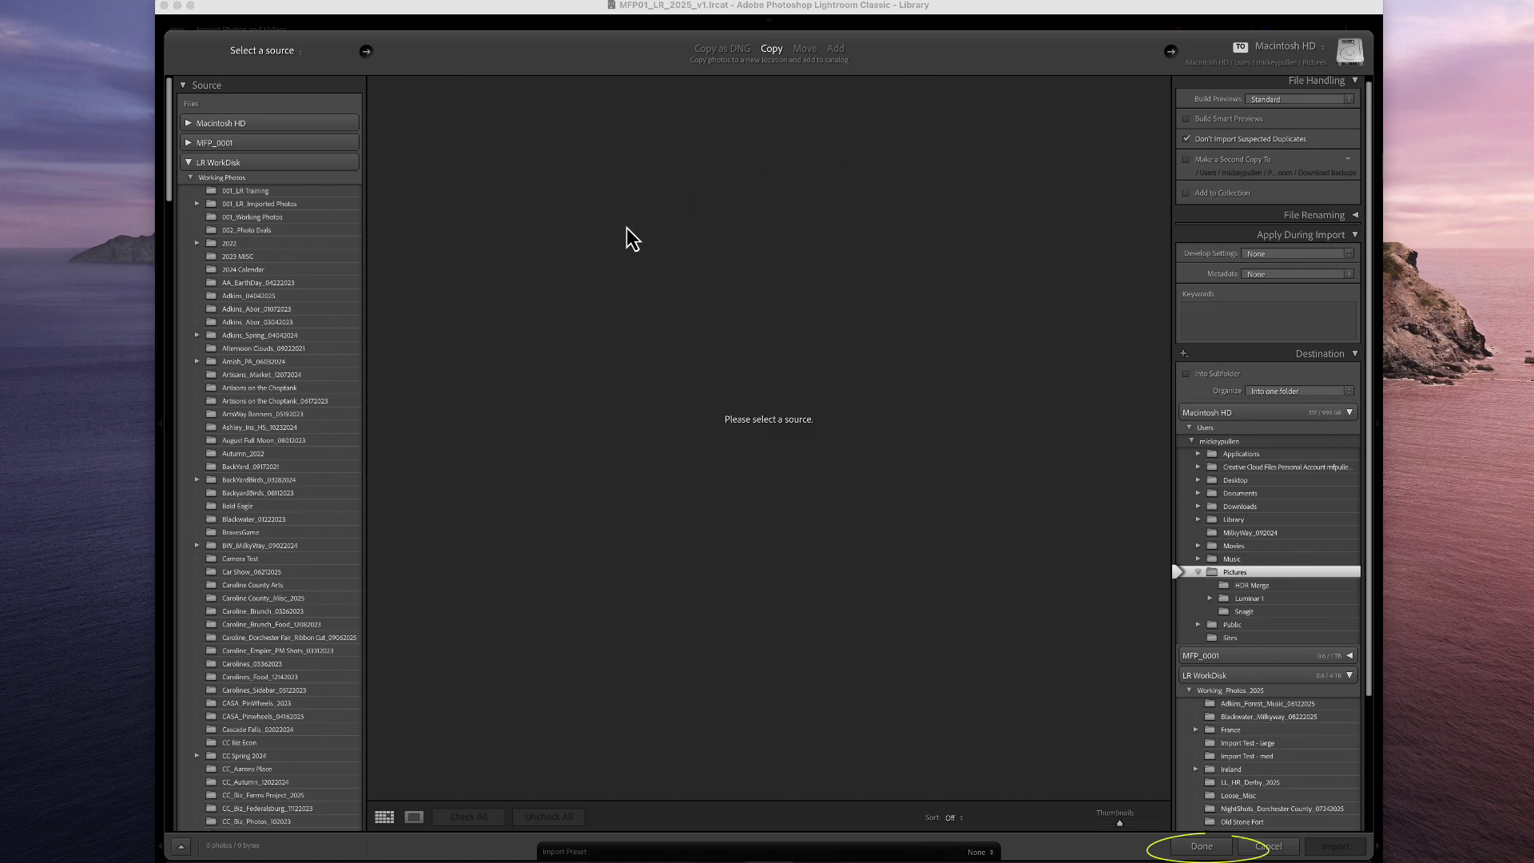
left_click(1202, 846)
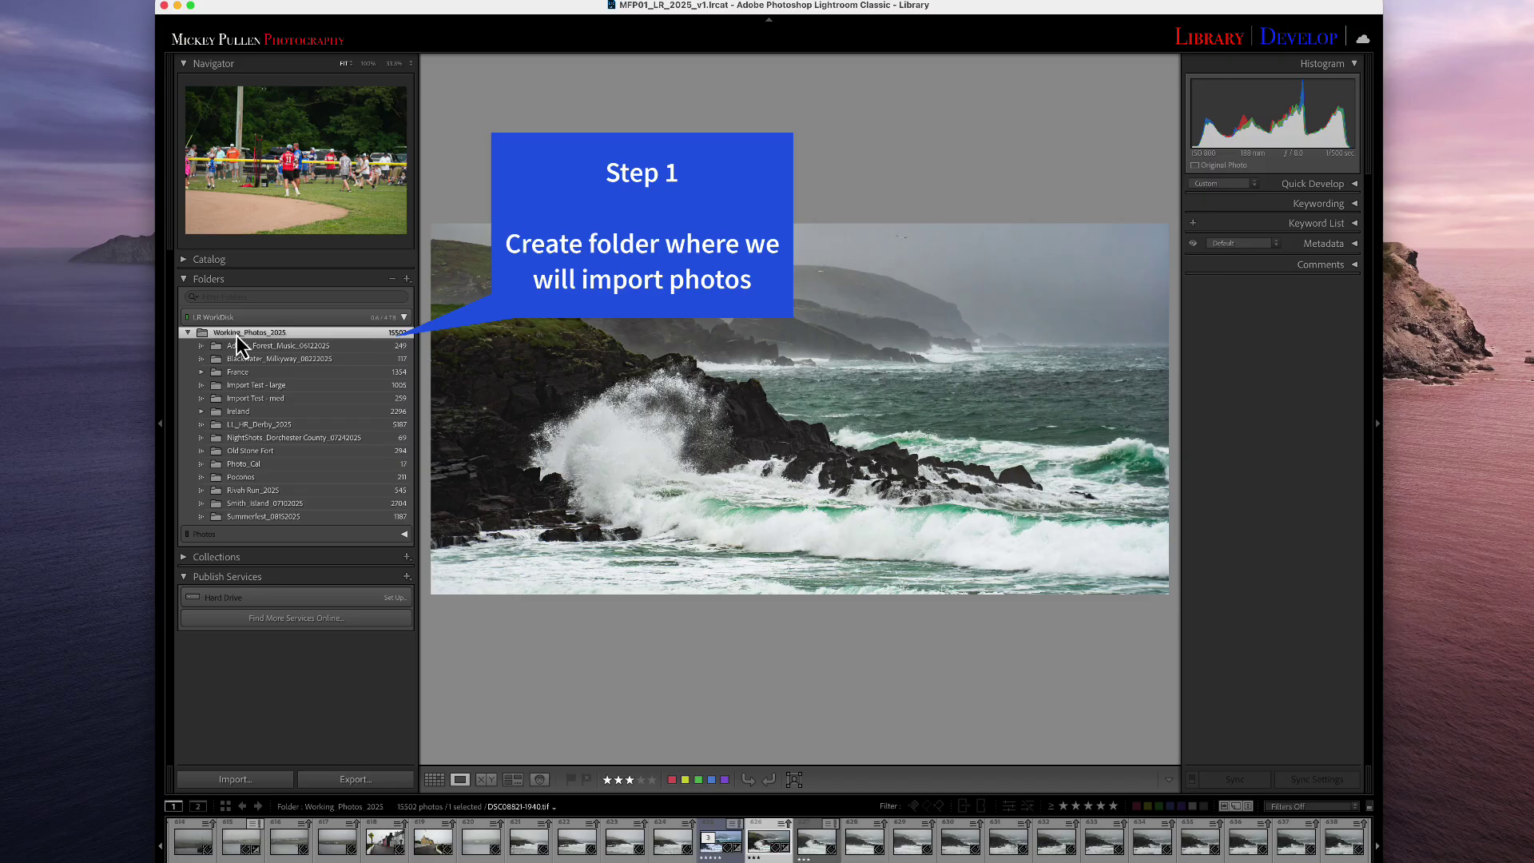
Add a subfolder 'Test Import_09012025' under Working_Photos_2025.
right_click(237, 334)
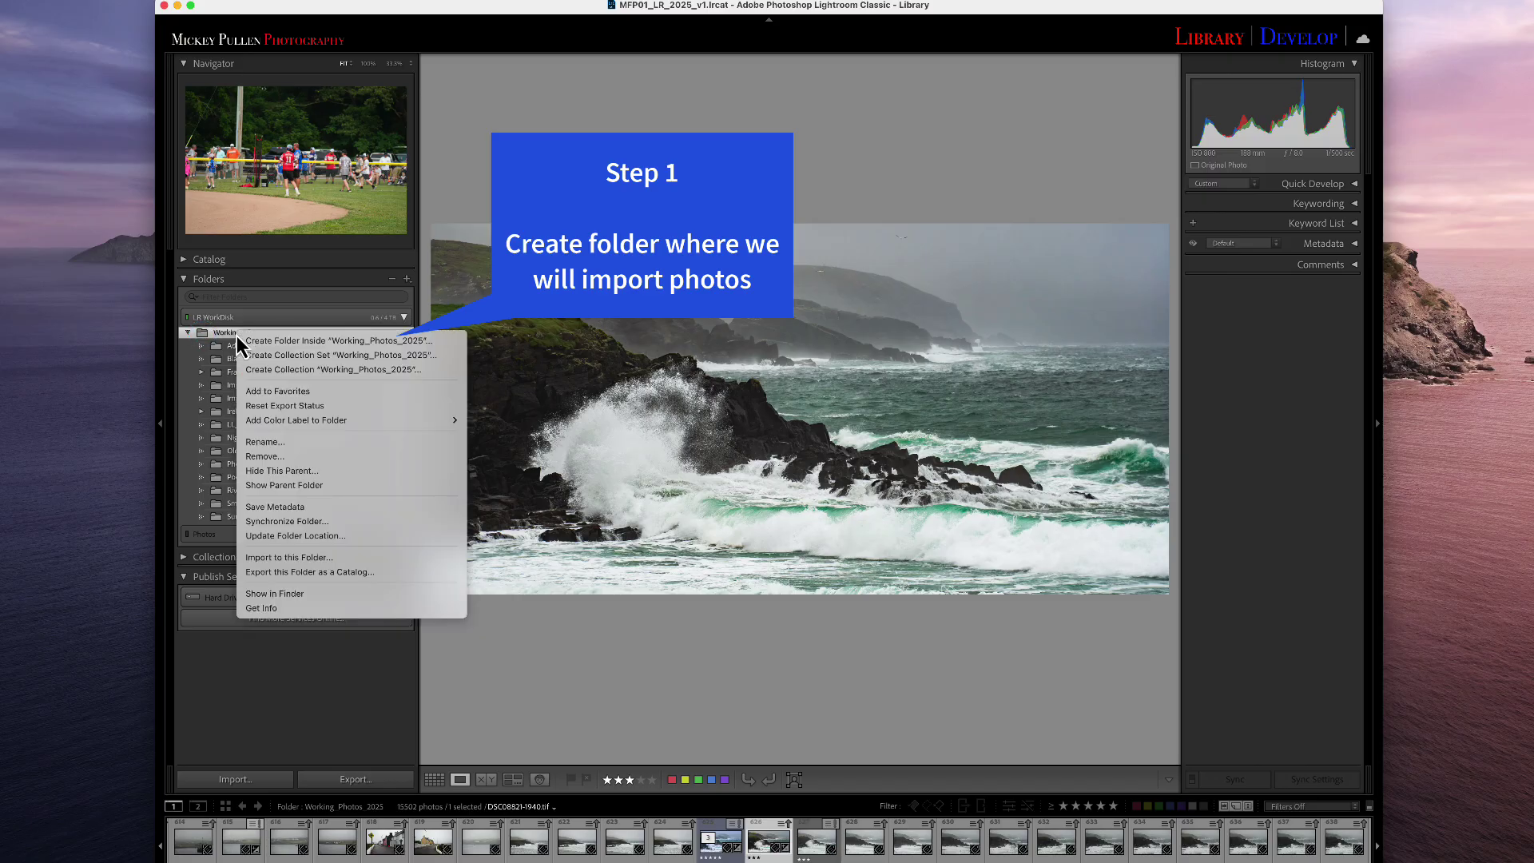
left_click(312, 341)
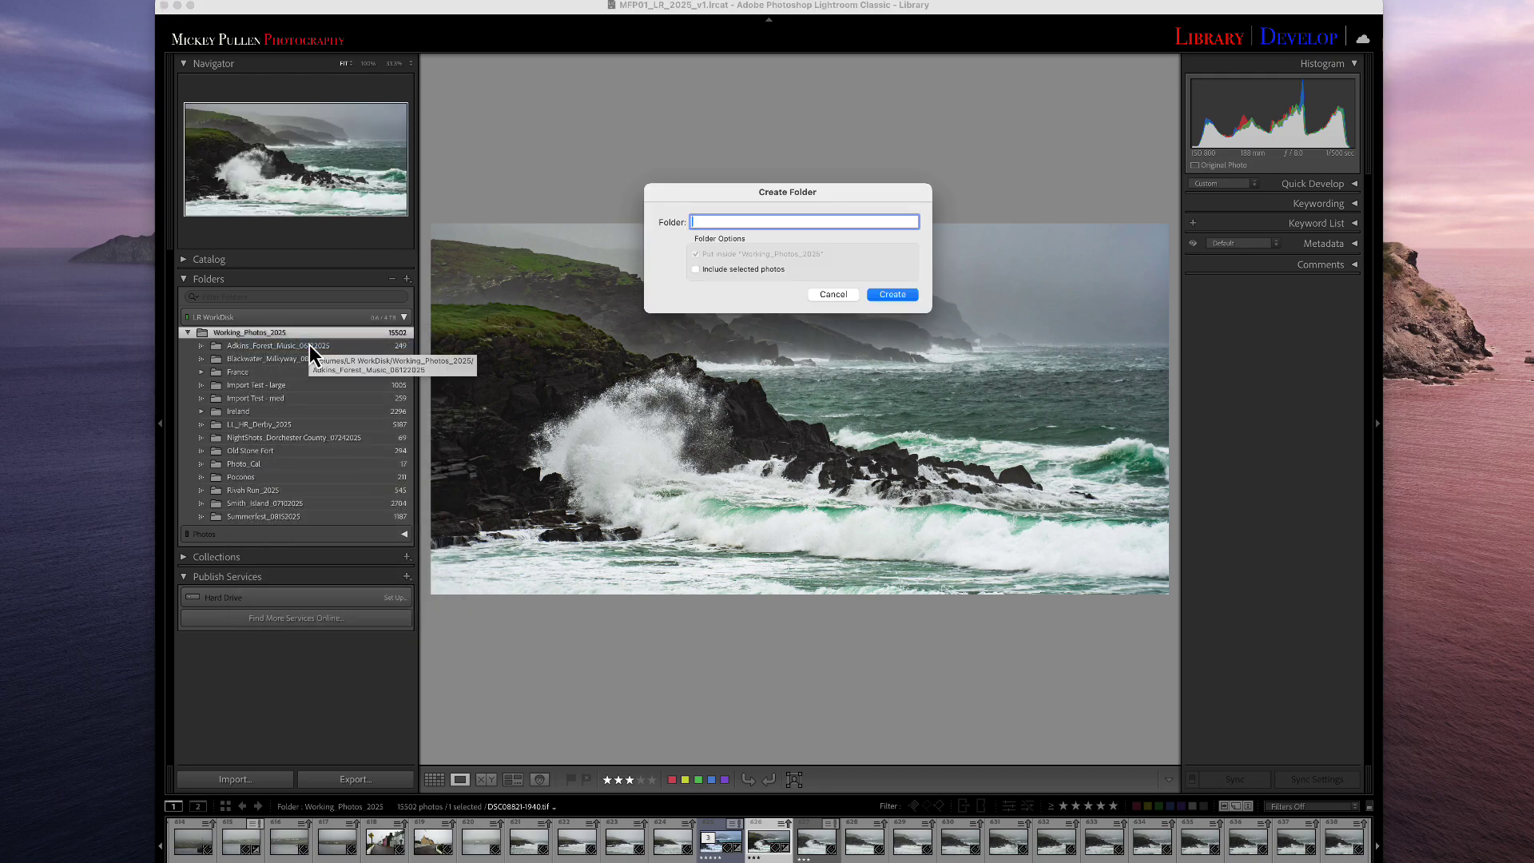
type("Test I")
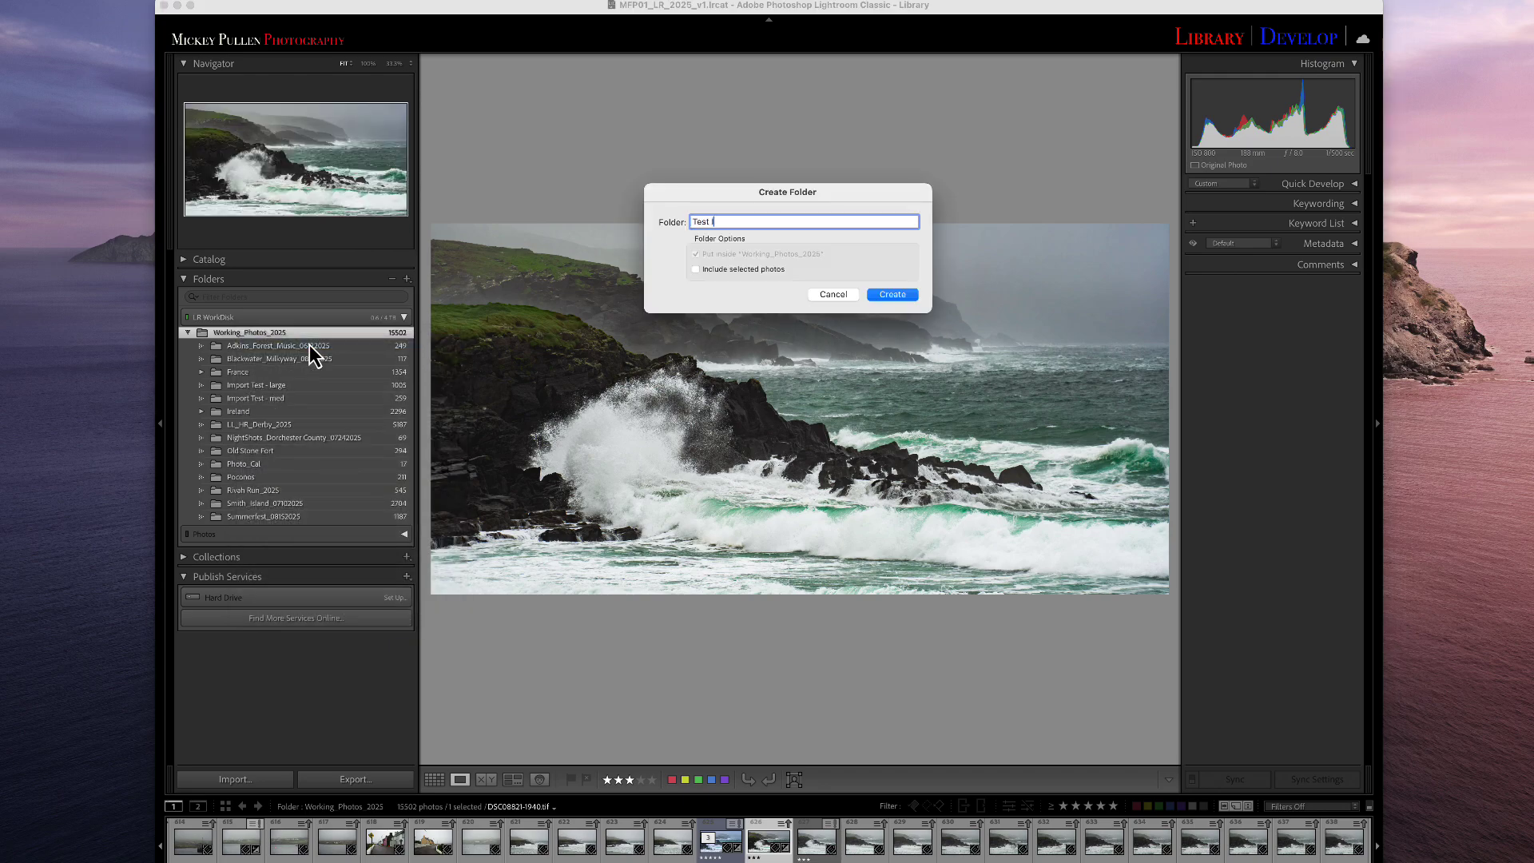
type("mport_09012025")
left_click(898, 298)
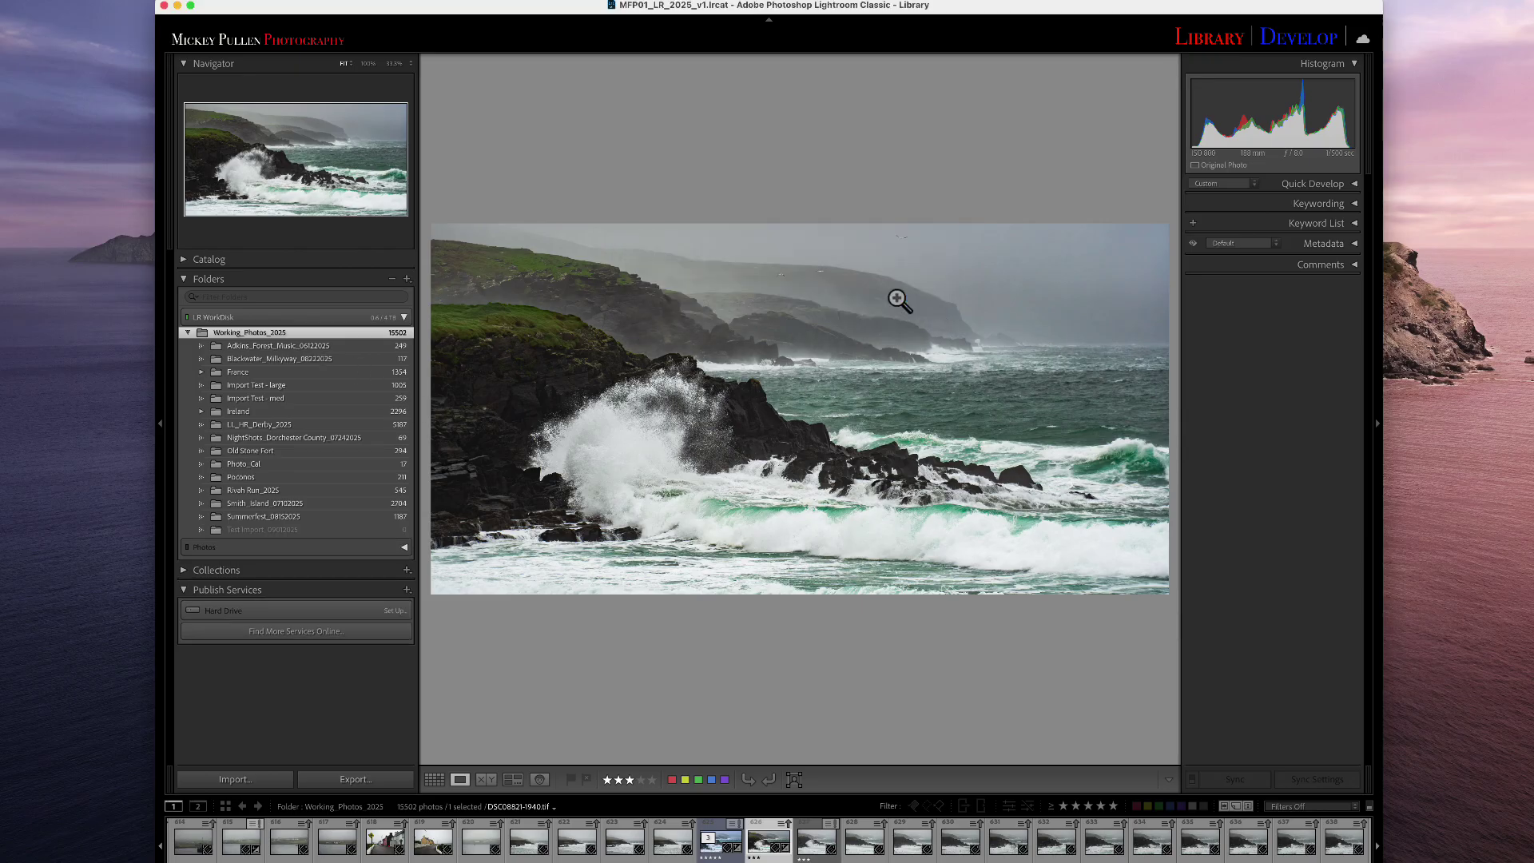
Import to Test Import_09012025, using the Sony_01 card's DCIM folder (24 photos) as source.
right_click(258, 531)
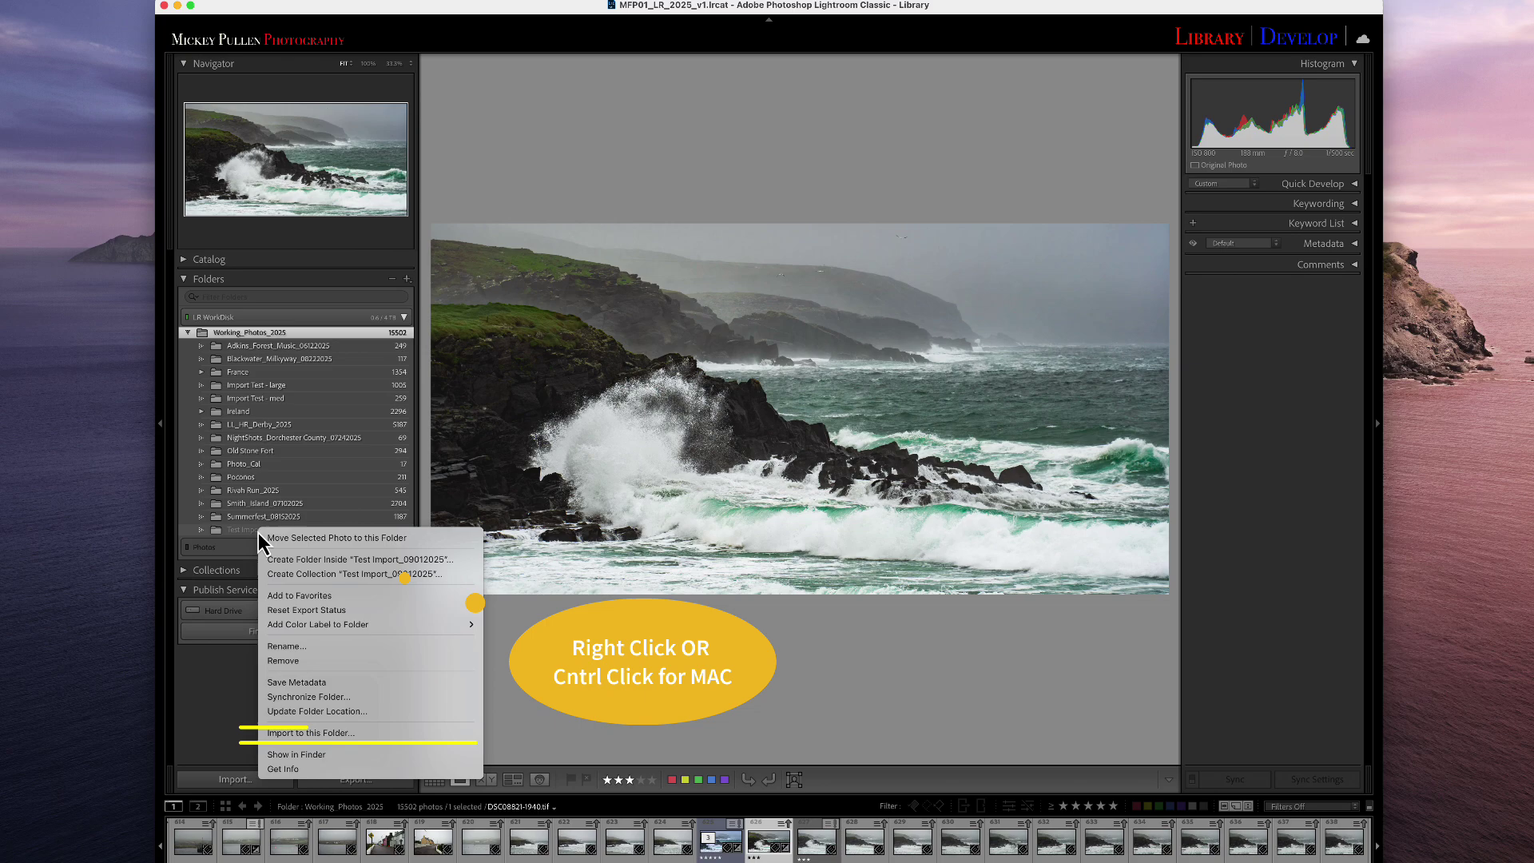
left_click(329, 736)
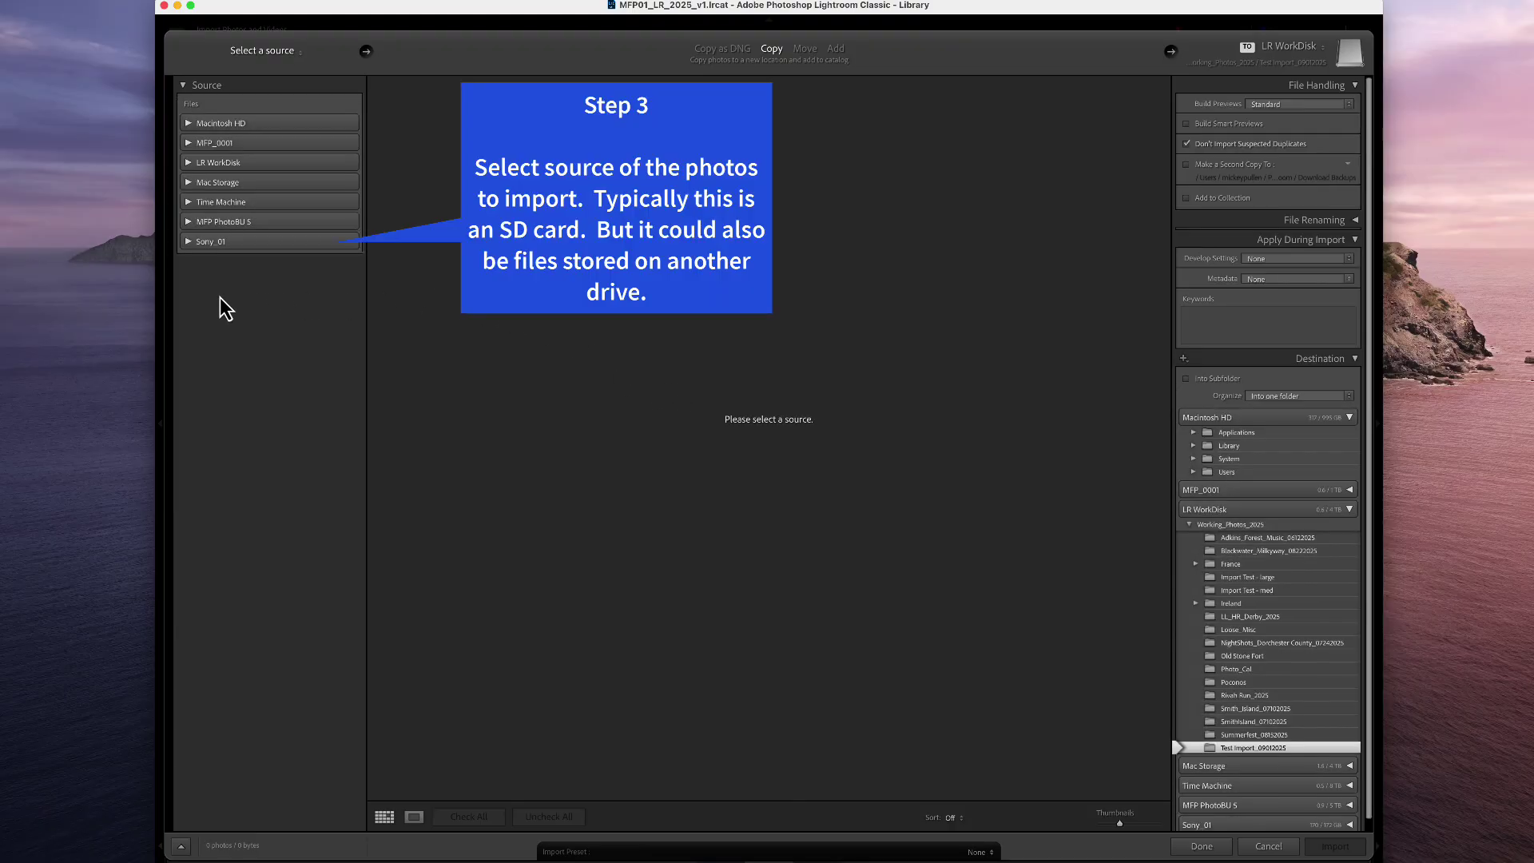
left_click(204, 244)
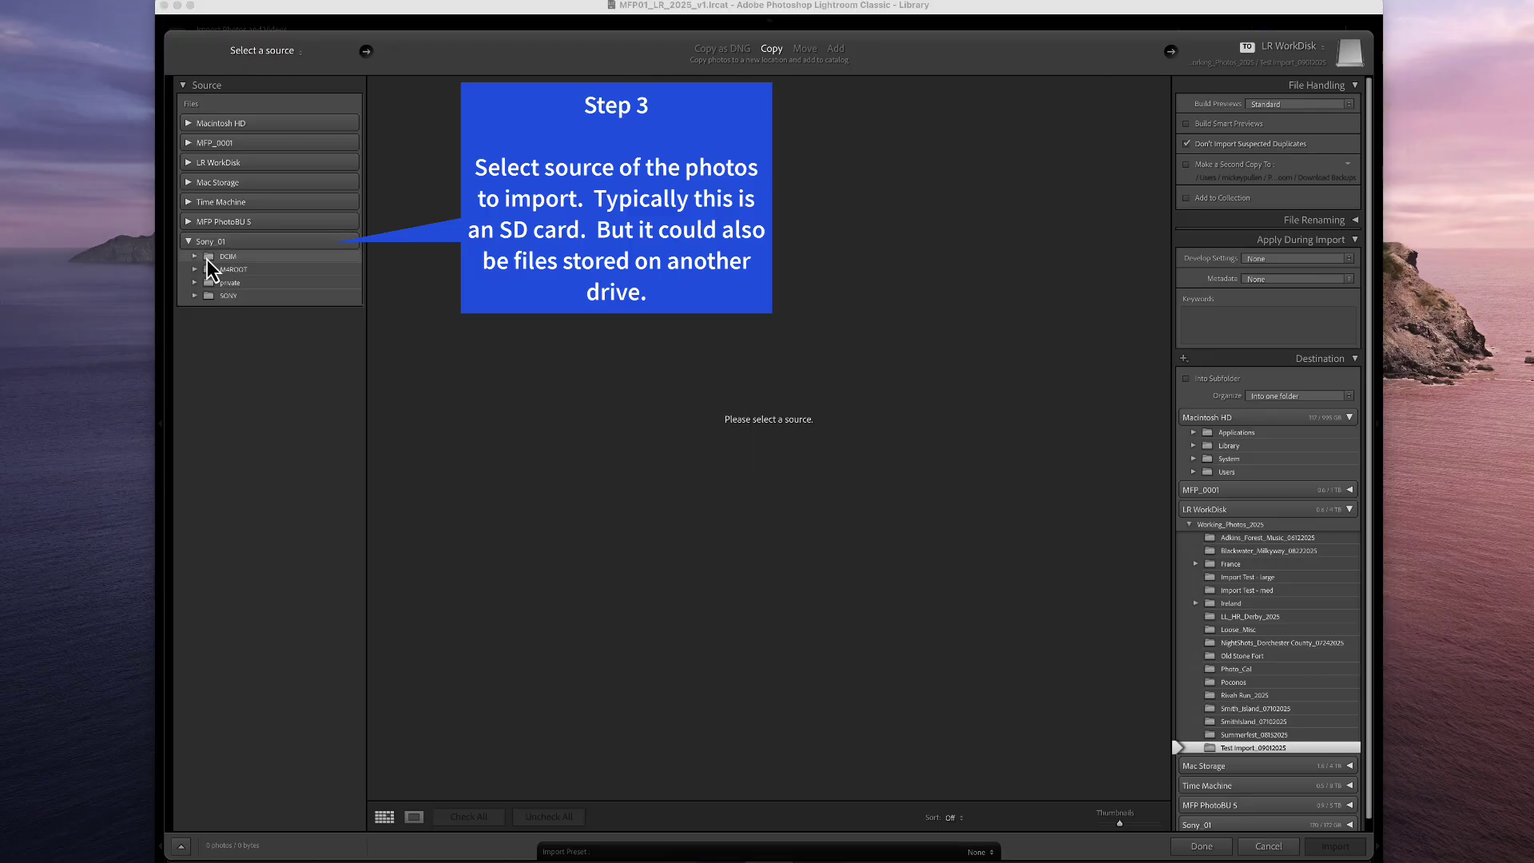
left_click(207, 260)
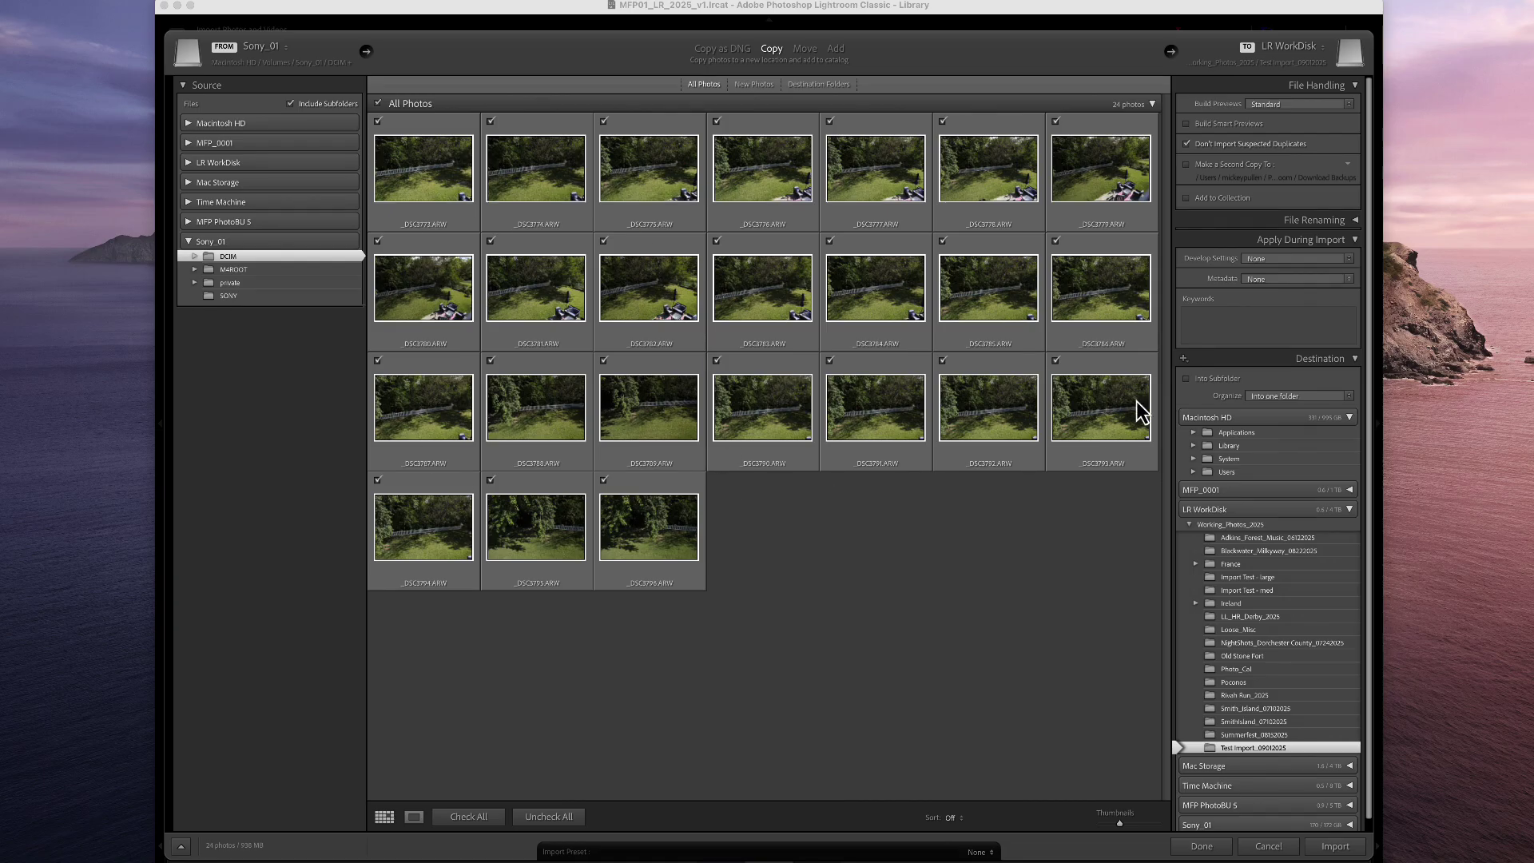
Add the keyword 'test import' and import the 24 card photos into Test Import_09012025.
left_click(1239, 223)
left_click(1240, 223)
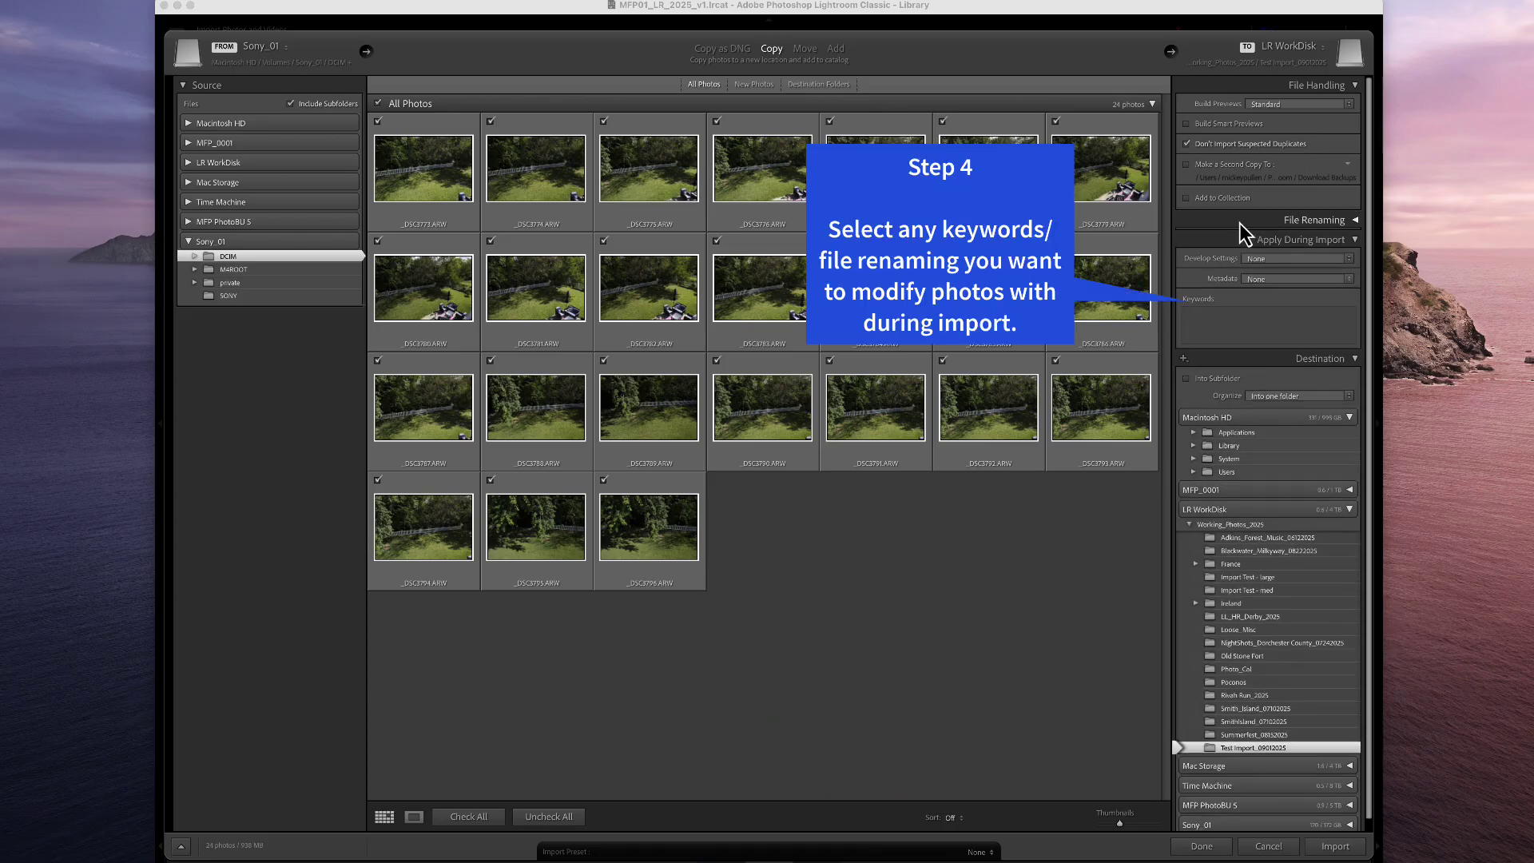
left_click(1219, 314)
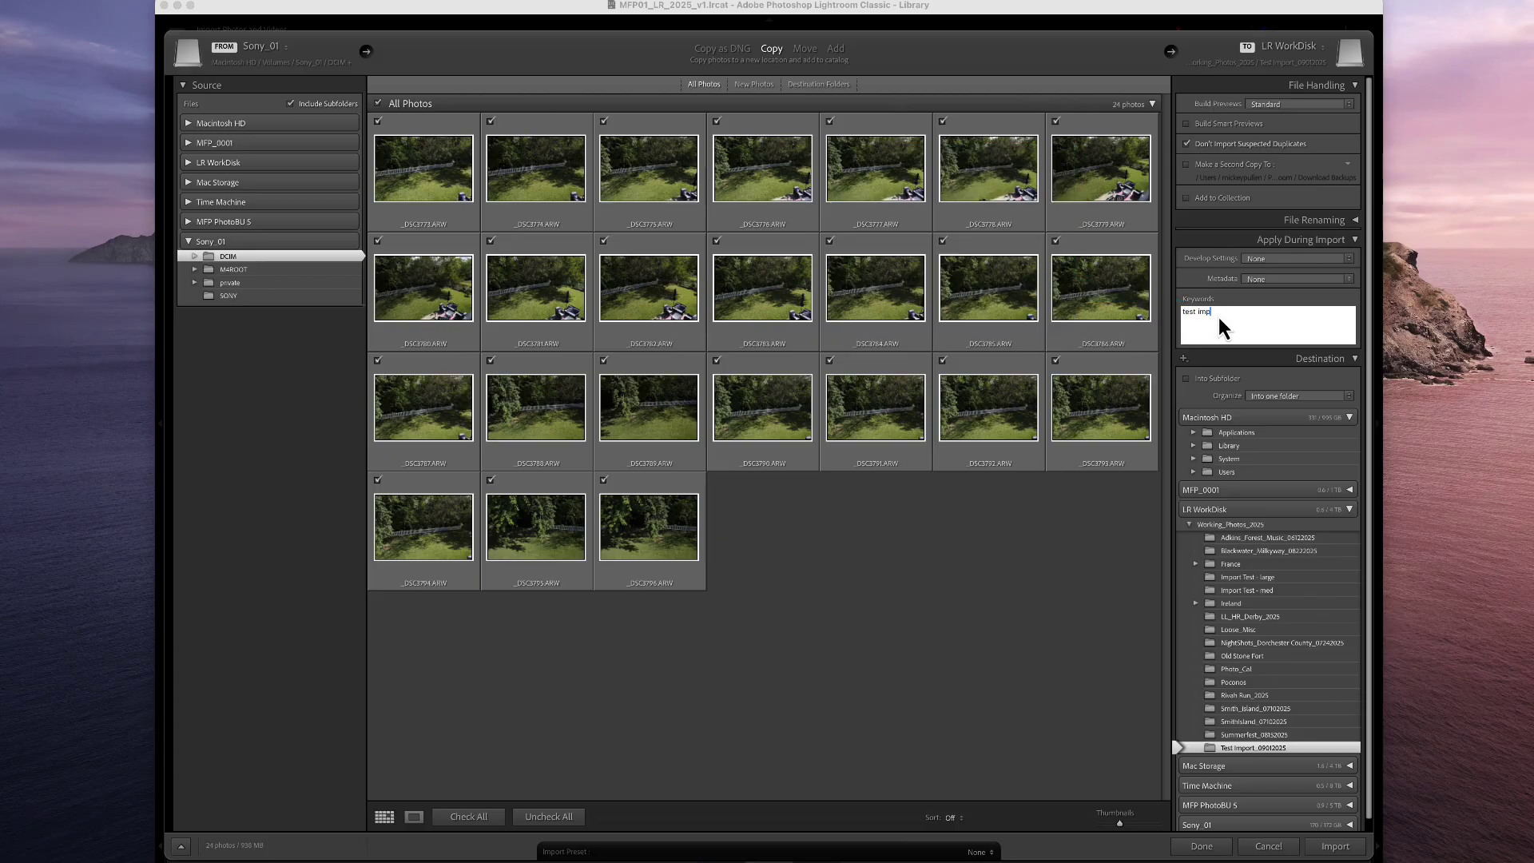
type("rt")
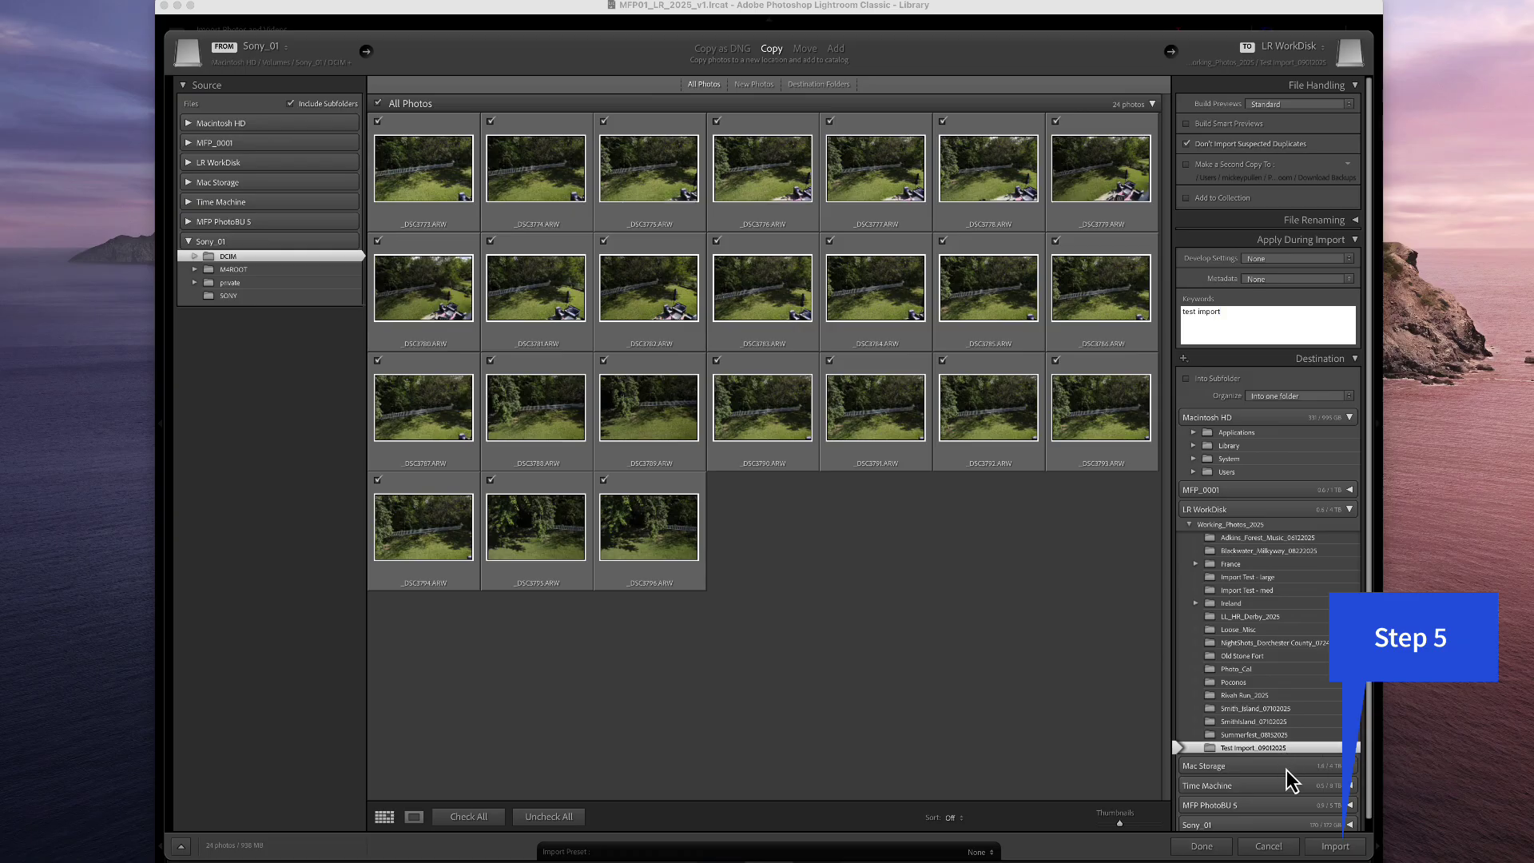
left_click(1334, 846)
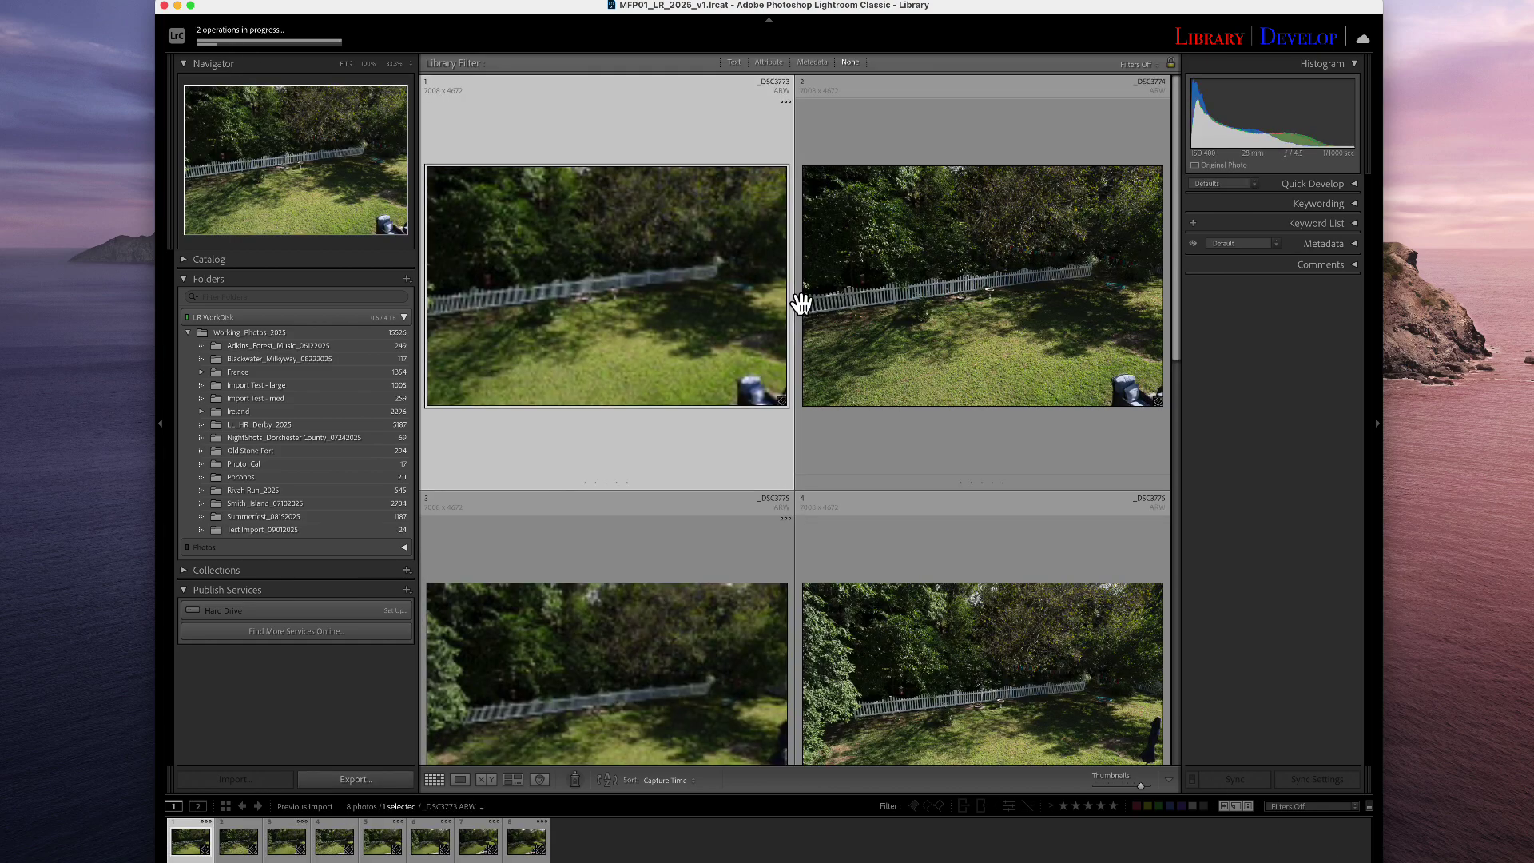
Shrink the grid thumbnails so all 24 imported Sony_01 photos are visible.
left_click(1109, 786)
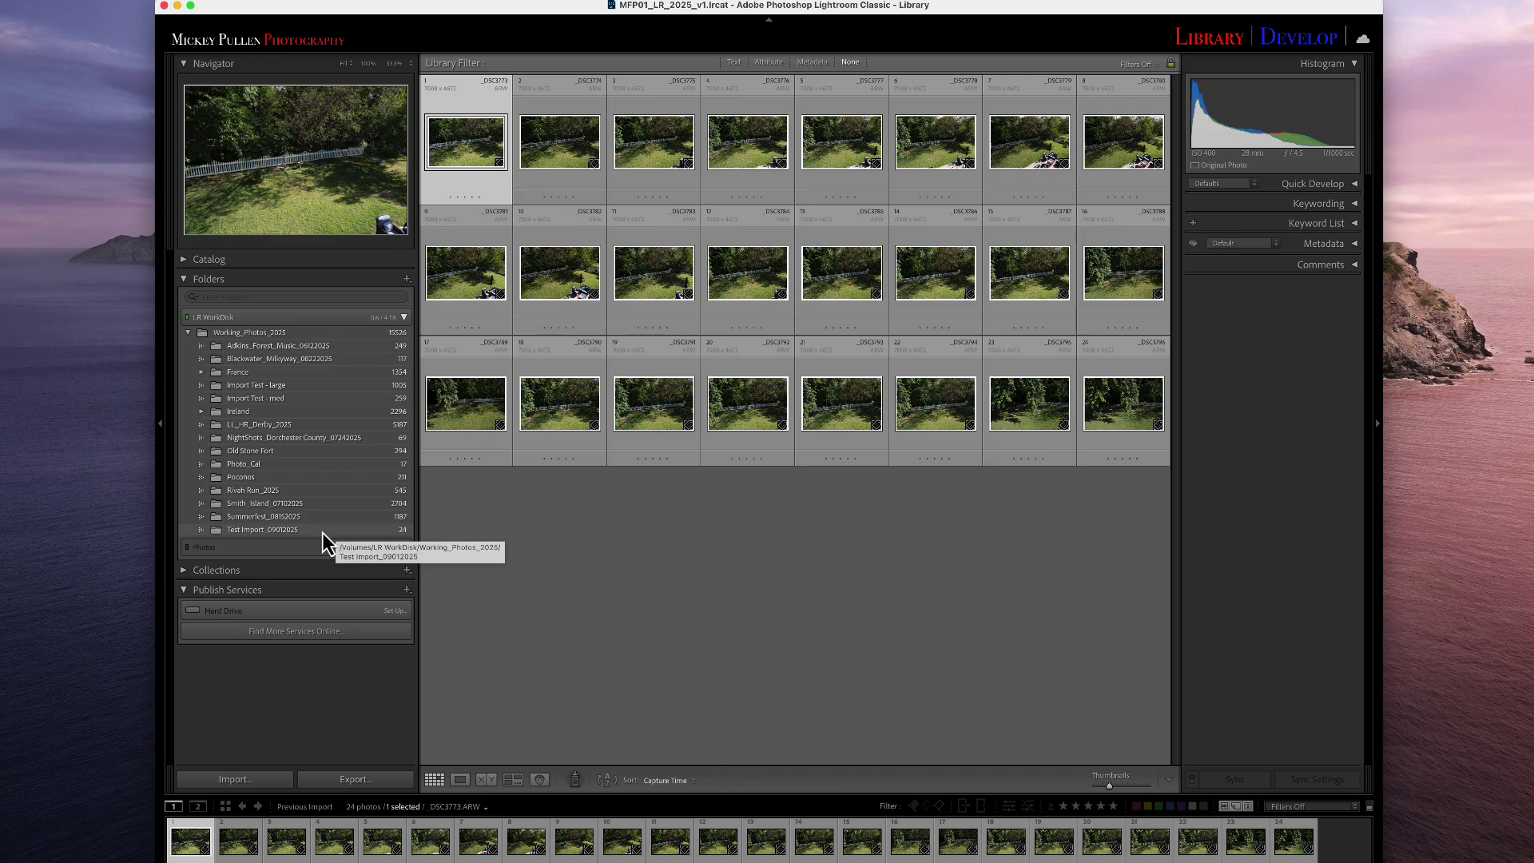
Remove the Test Import_09012025 folder and its 24 photos from the catalog.
right_click(304, 531)
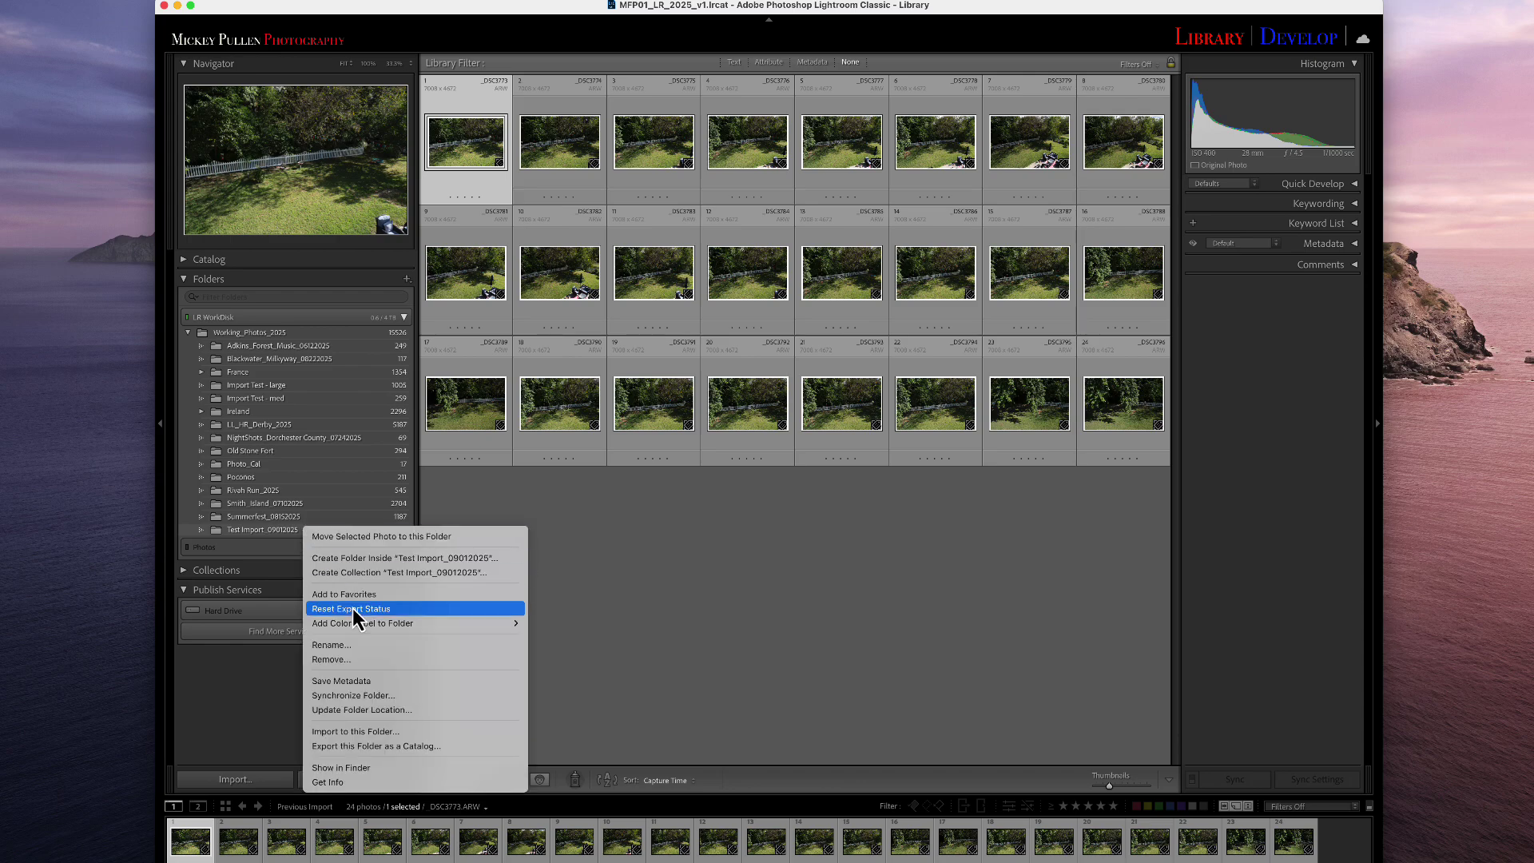
left_click(348, 660)
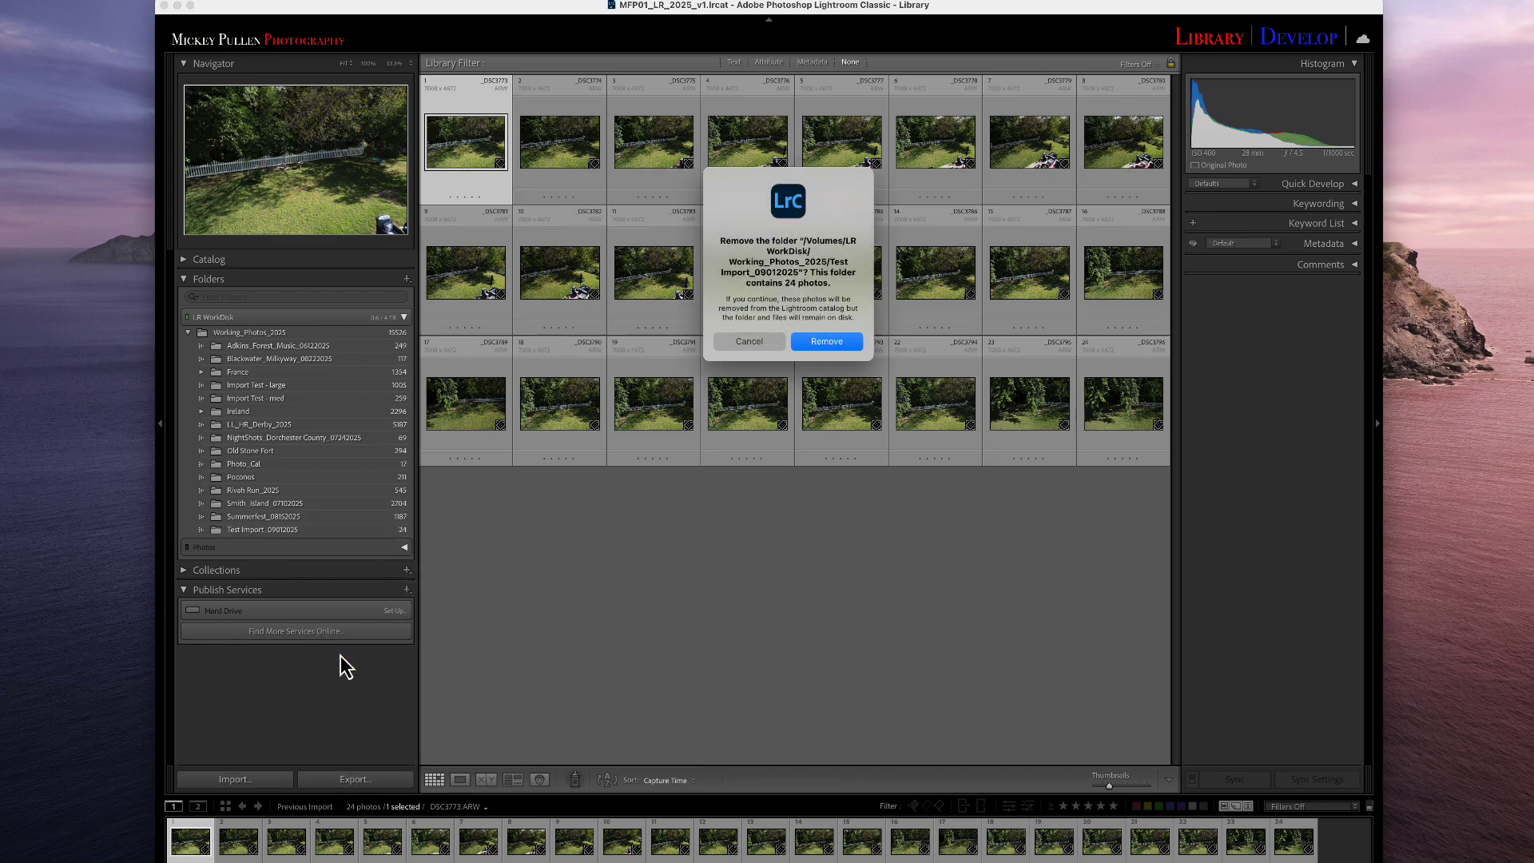
left_click(818, 348)
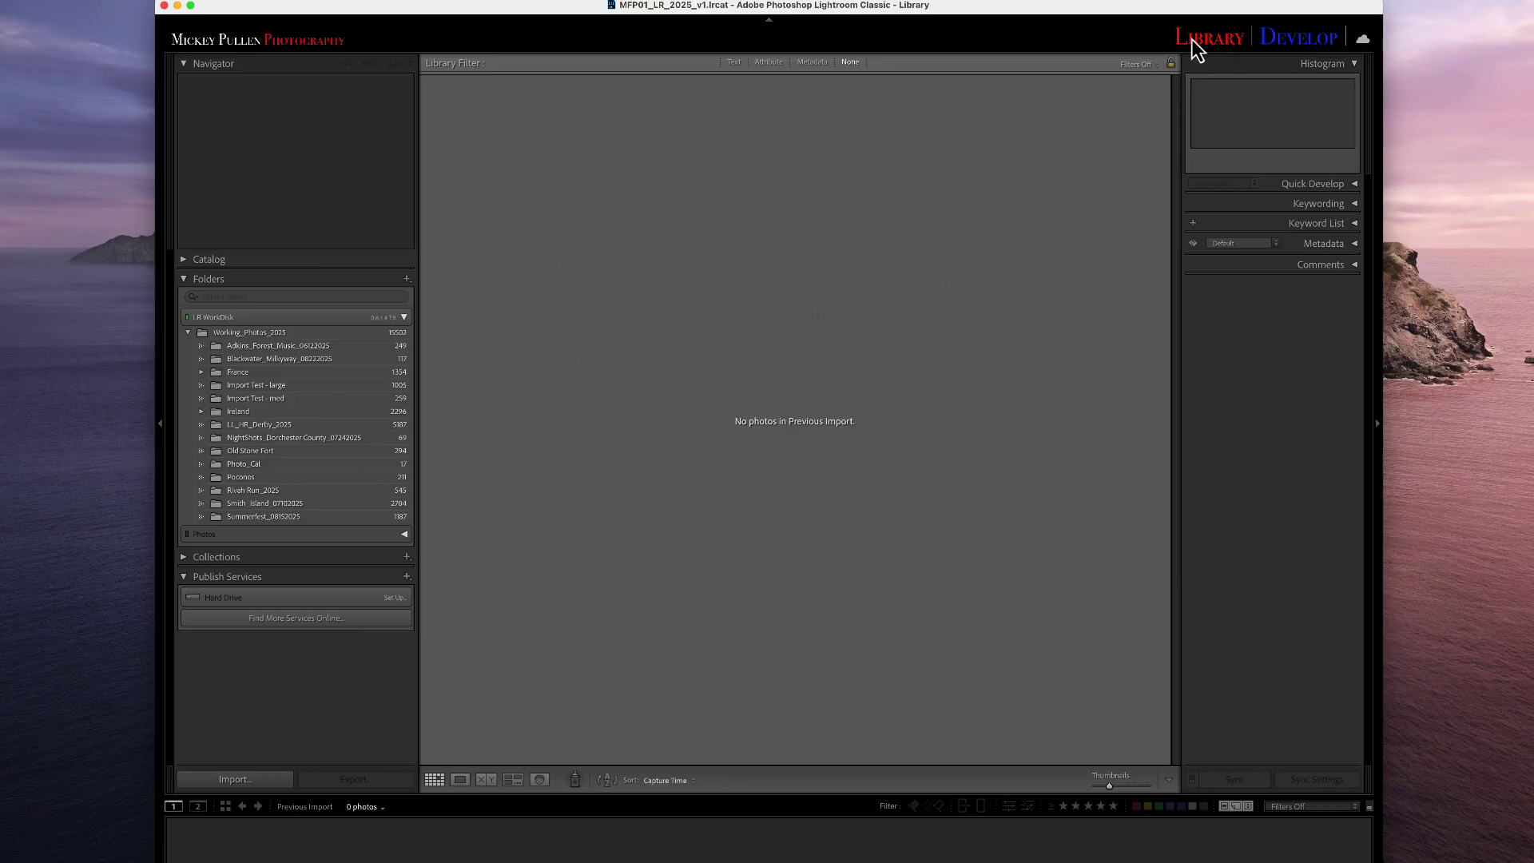
Add an empty 'Test Photos 2' subfolder under Working_Photos_2025.
left_click(1151, 55)
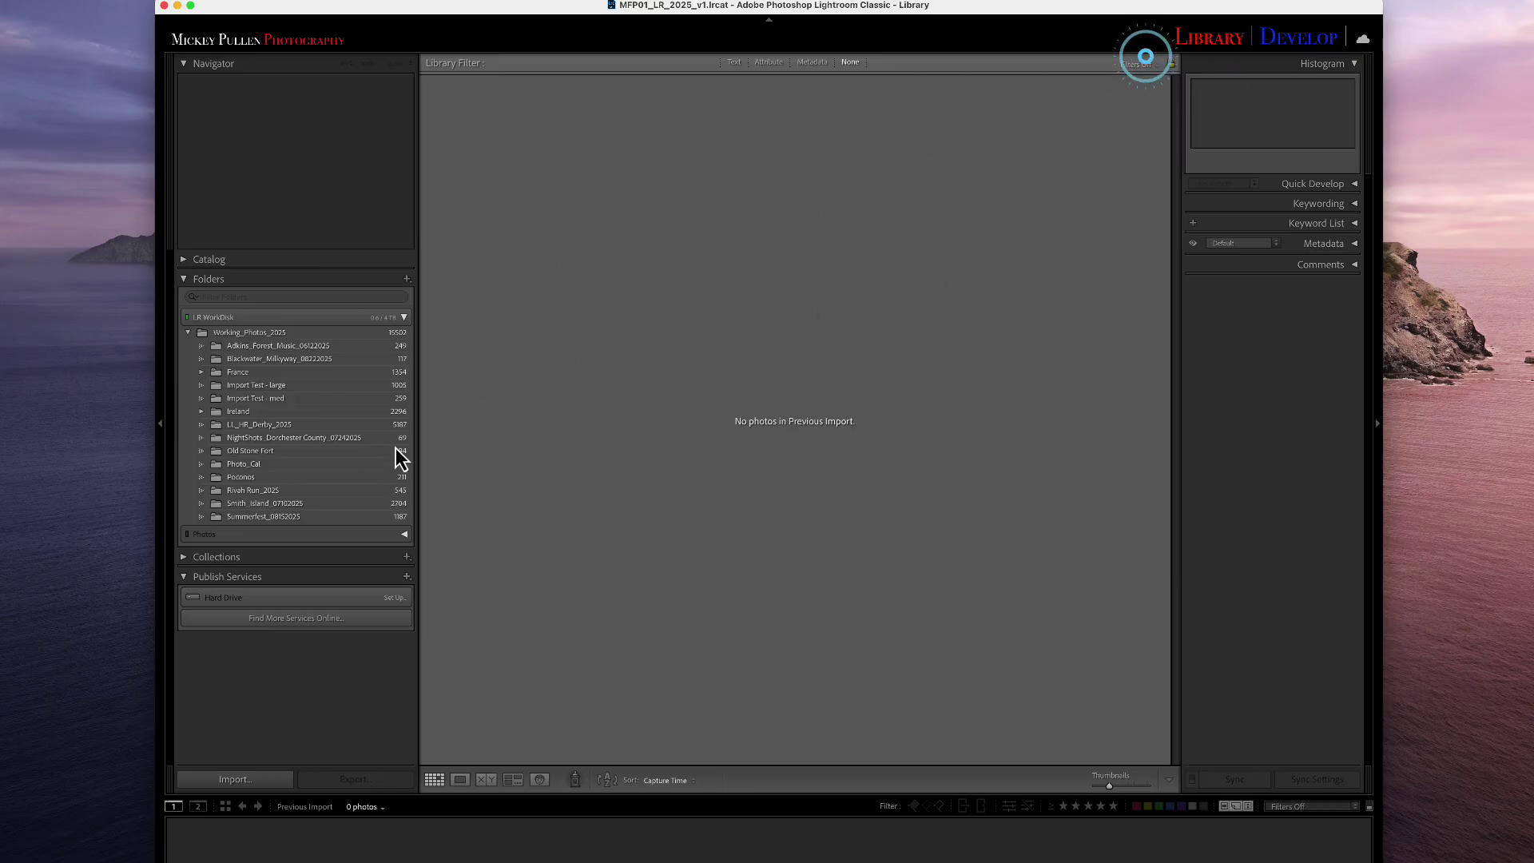
left_click(238, 334)
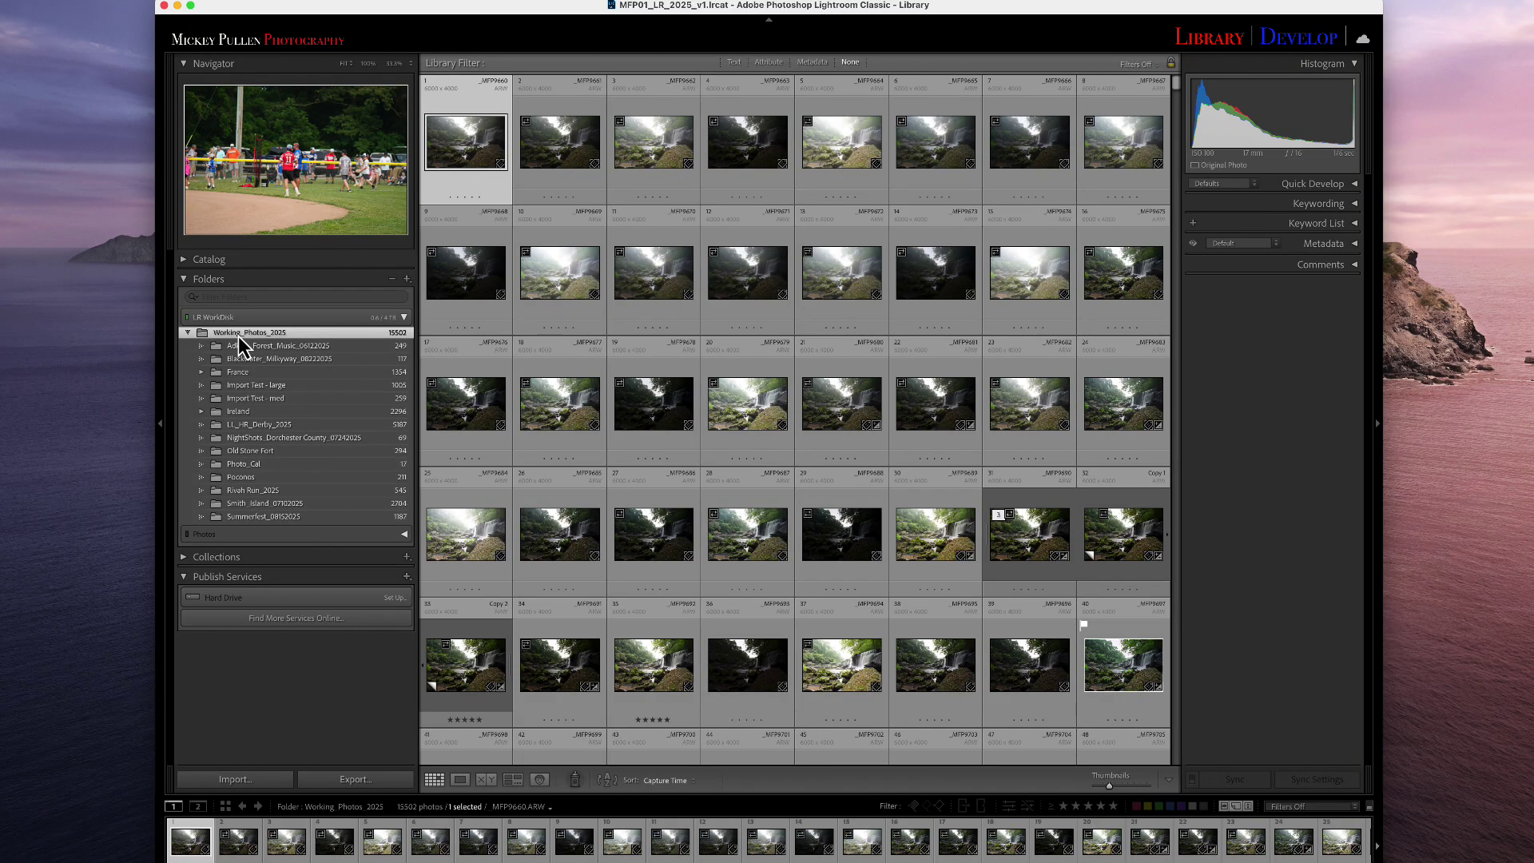
right_click(239, 337)
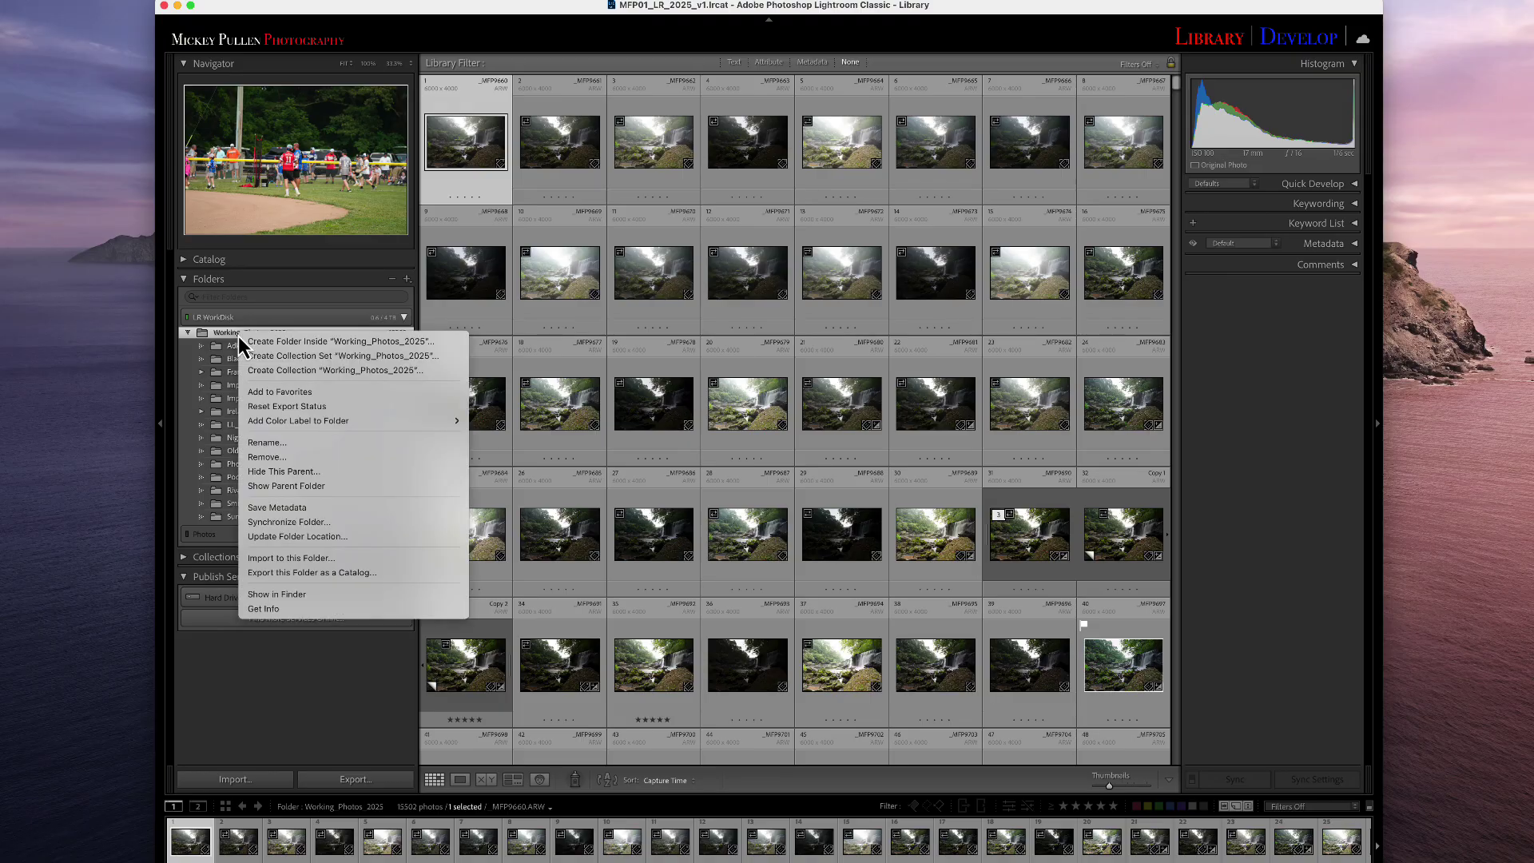
left_click(299, 343)
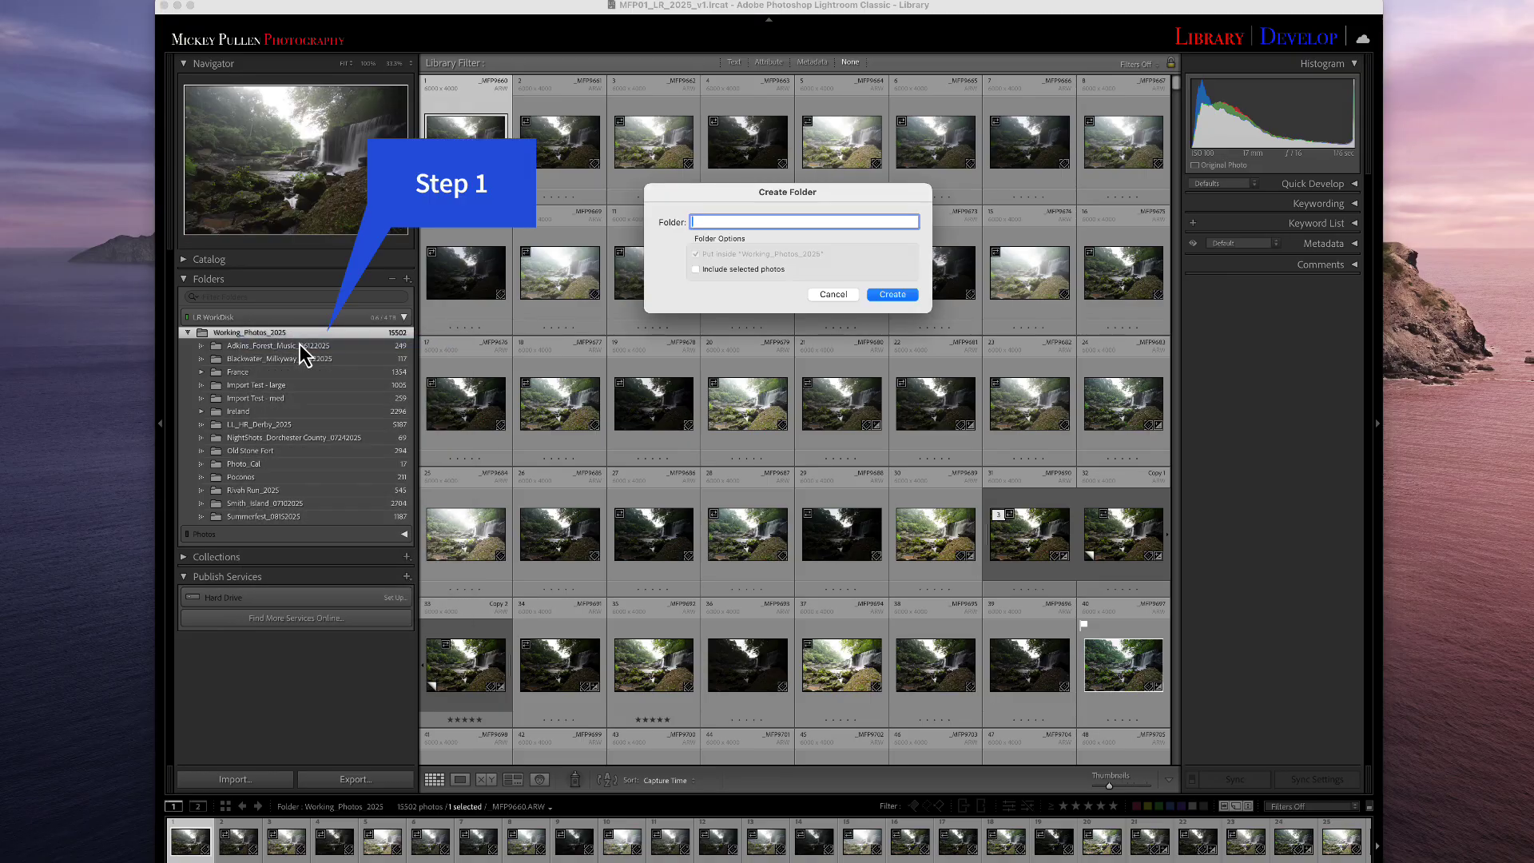
type("Test")
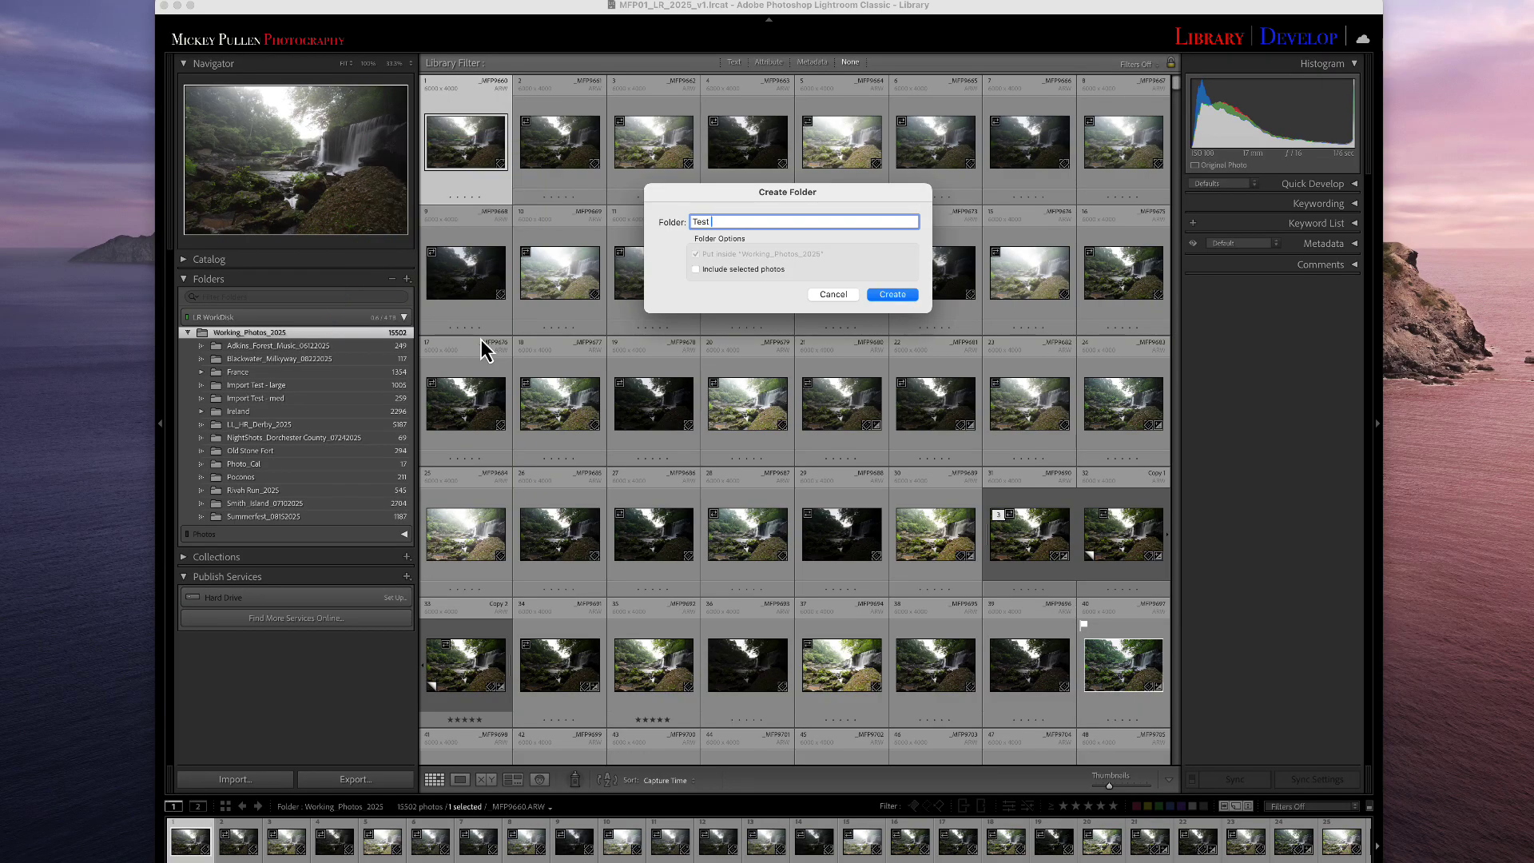
type(" Photos 2")
left_click(881, 297)
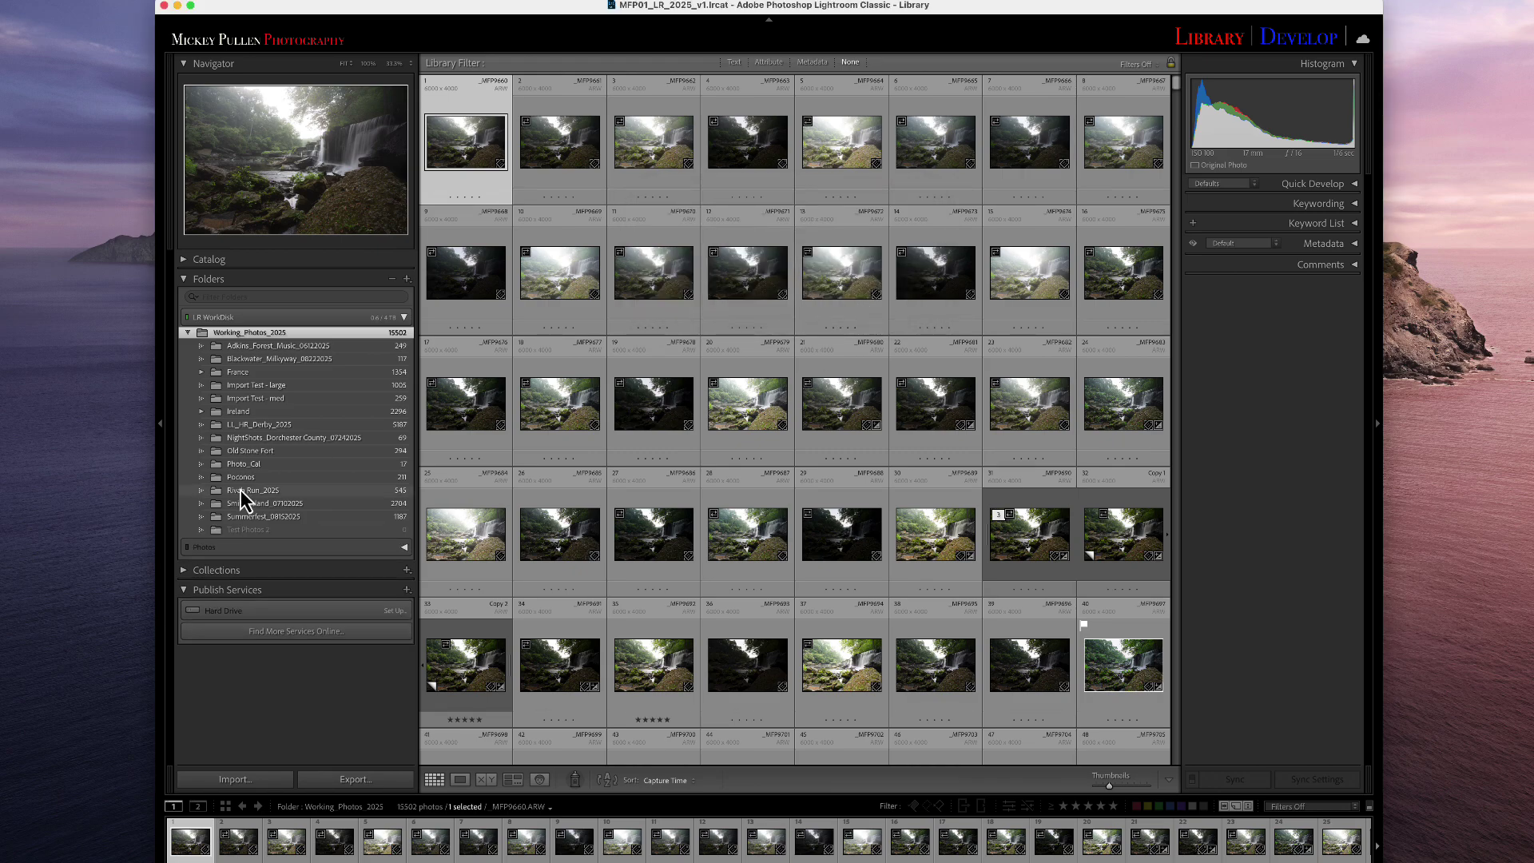
Import into Test Photos 2 from Sony_01's DCIM folder, unchecking _DSC3796 and _DSC3795.
left_click(238, 531)
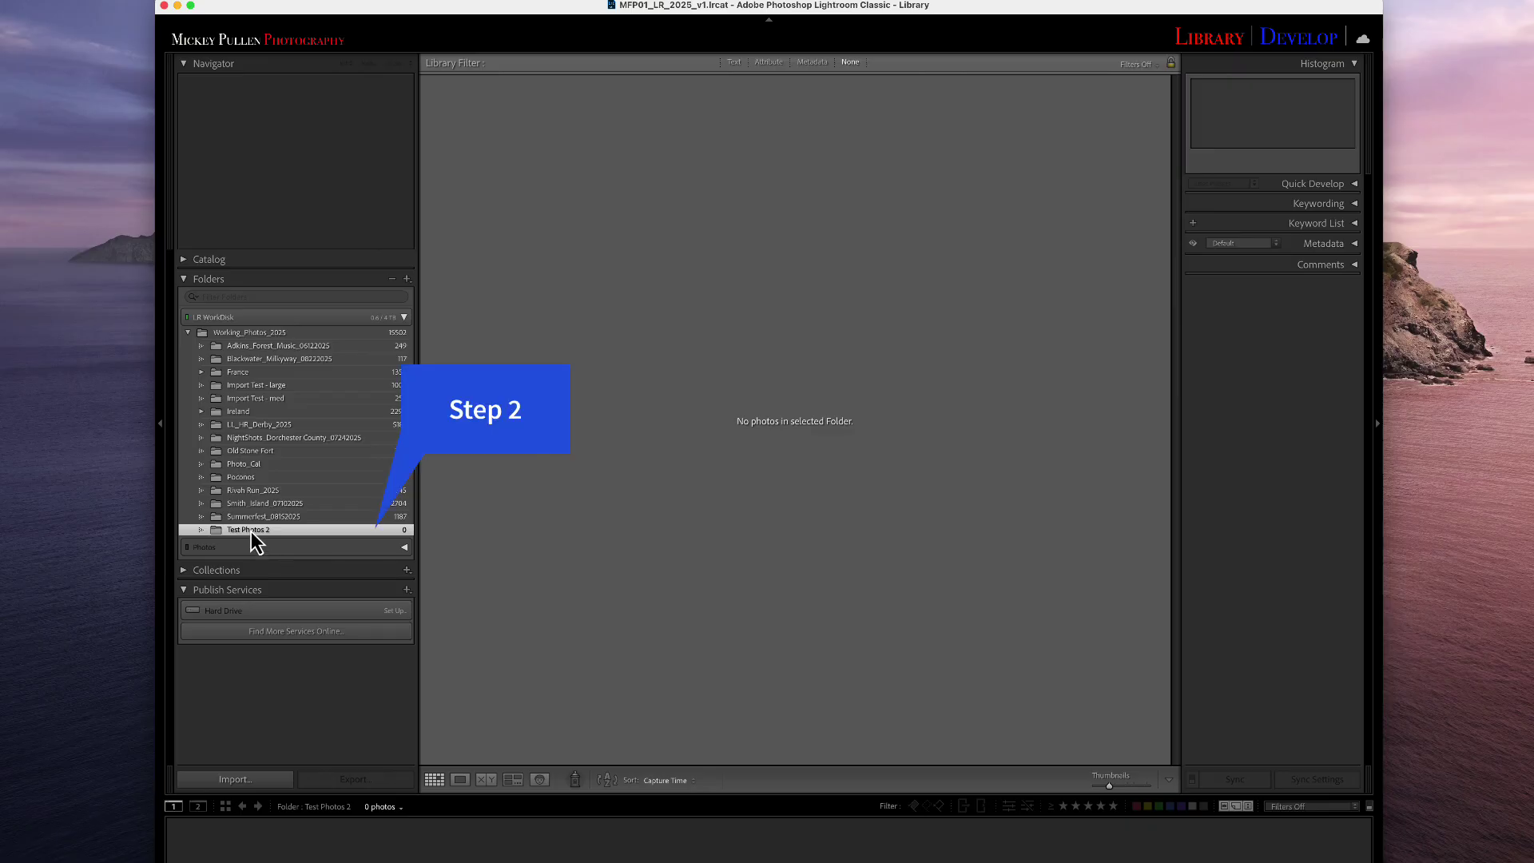
right_click(251, 530)
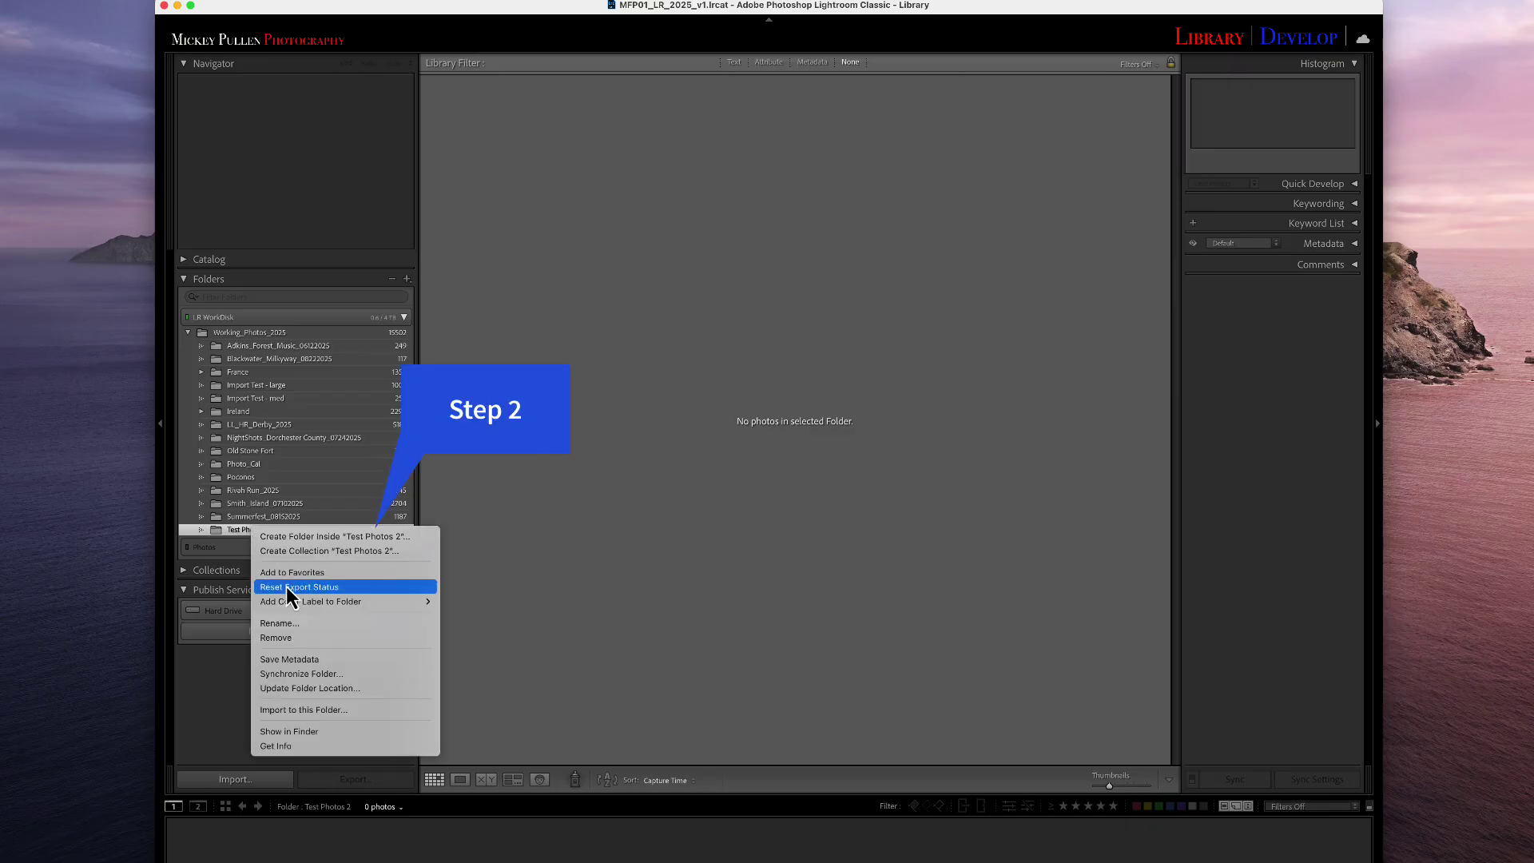
left_click(315, 711)
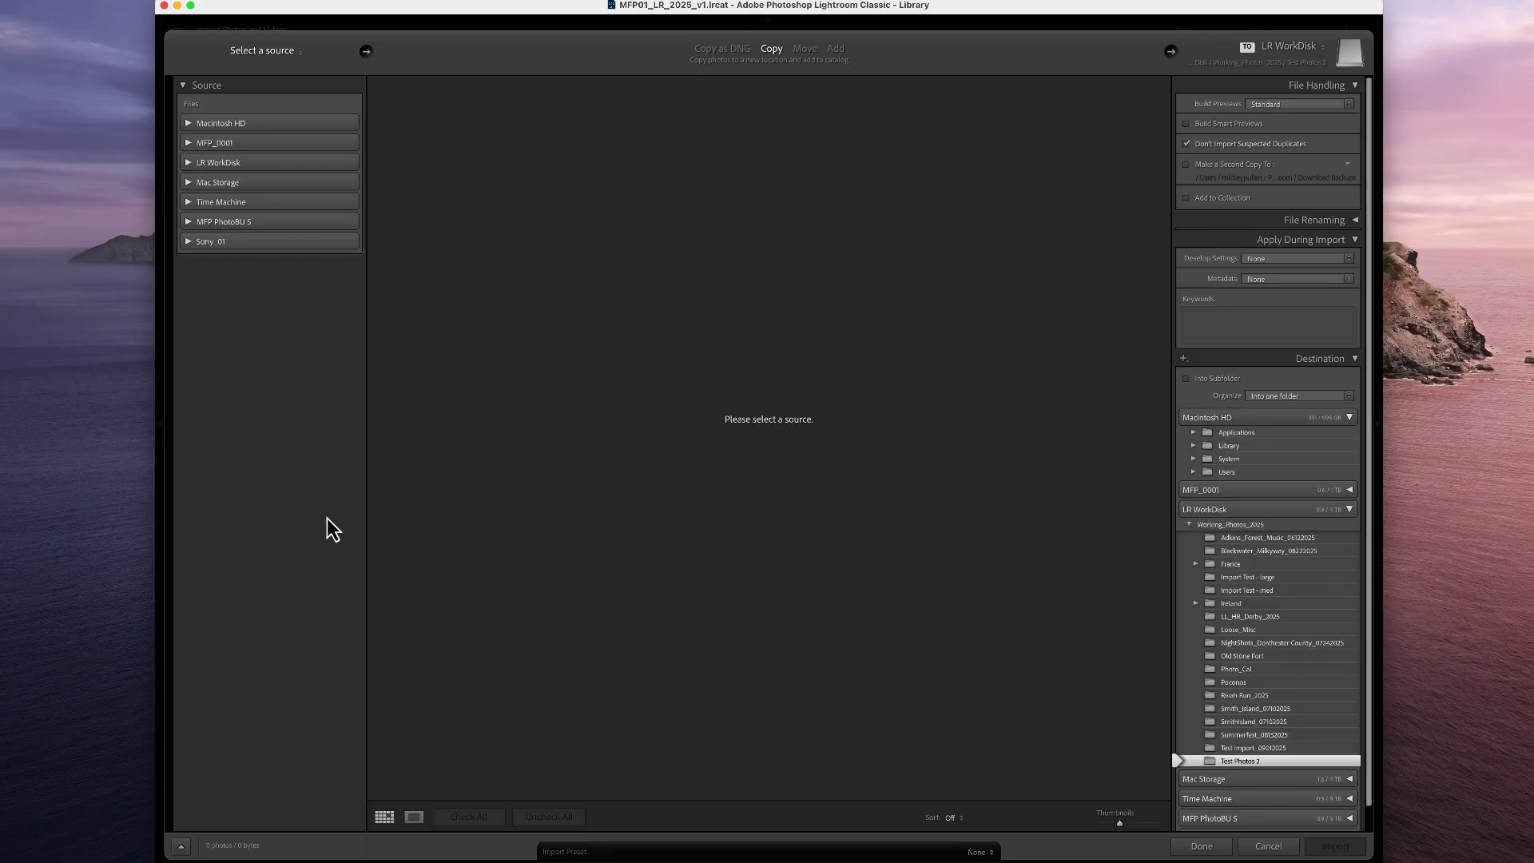
left_click(211, 244)
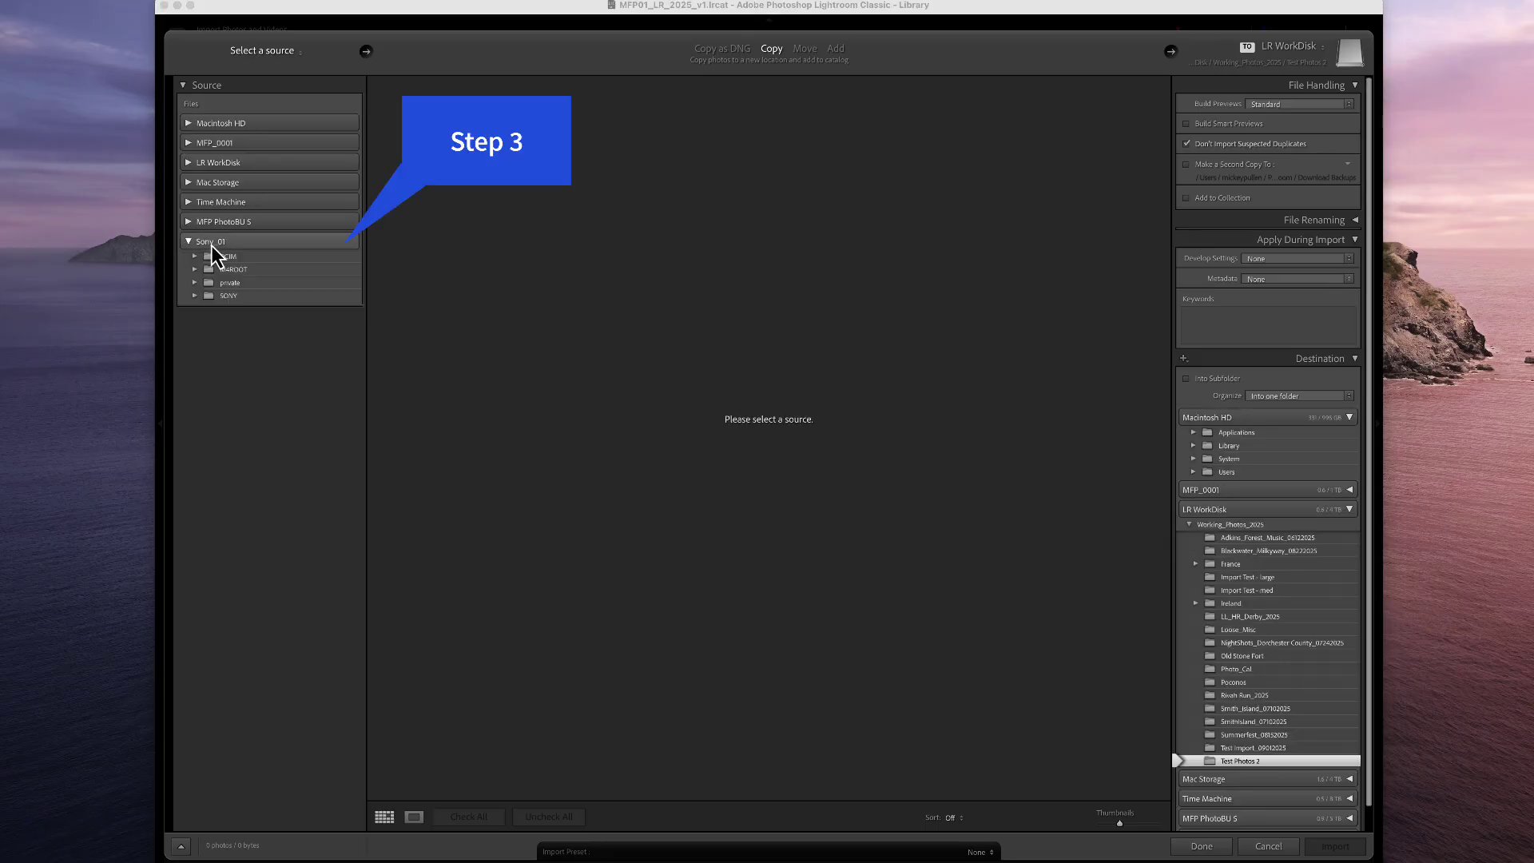
left_click(225, 257)
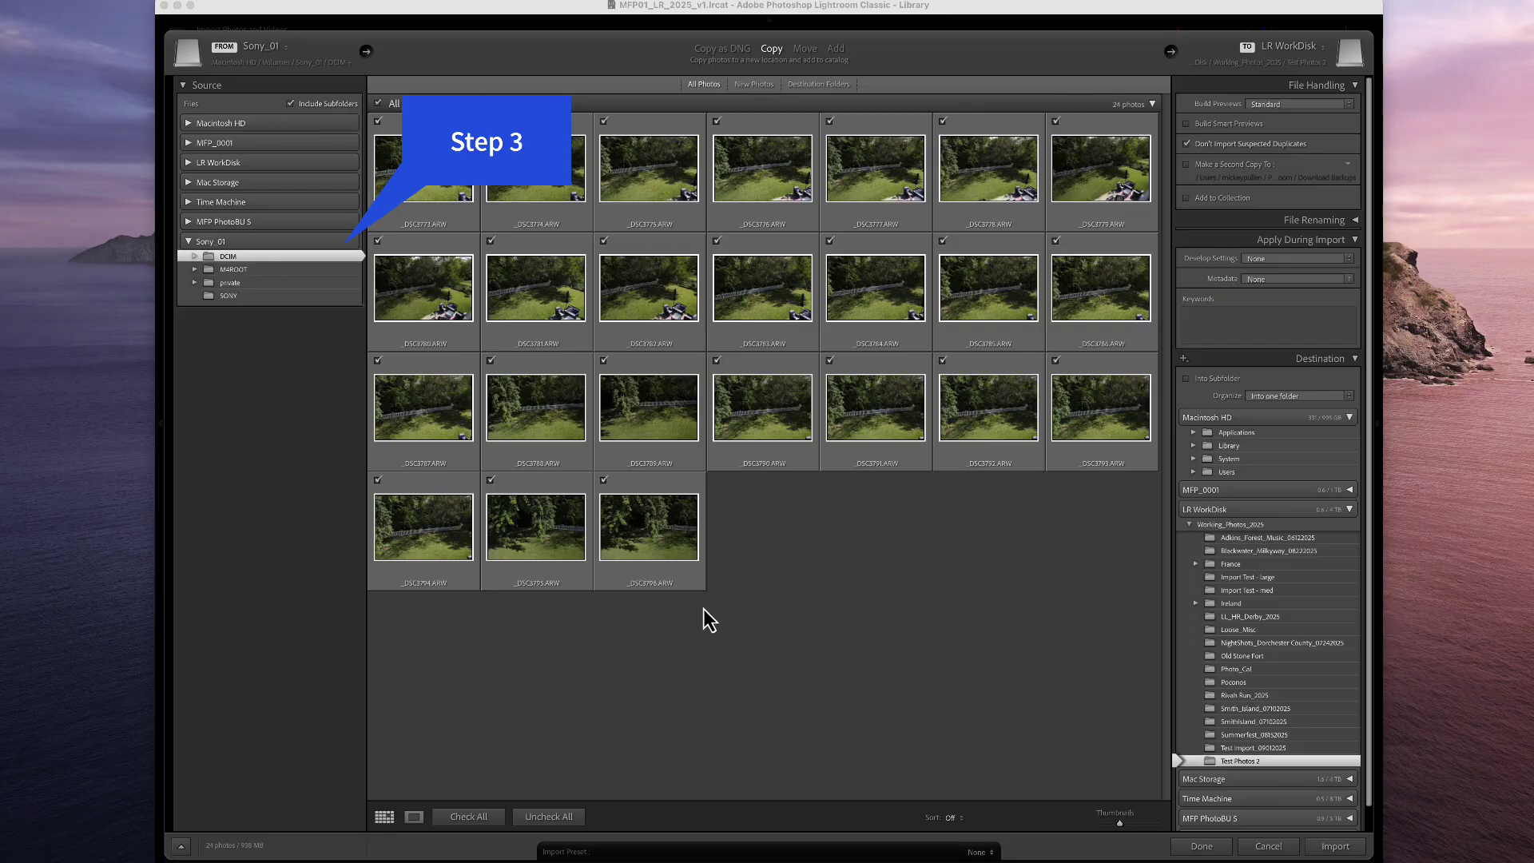
left_click(604, 480)
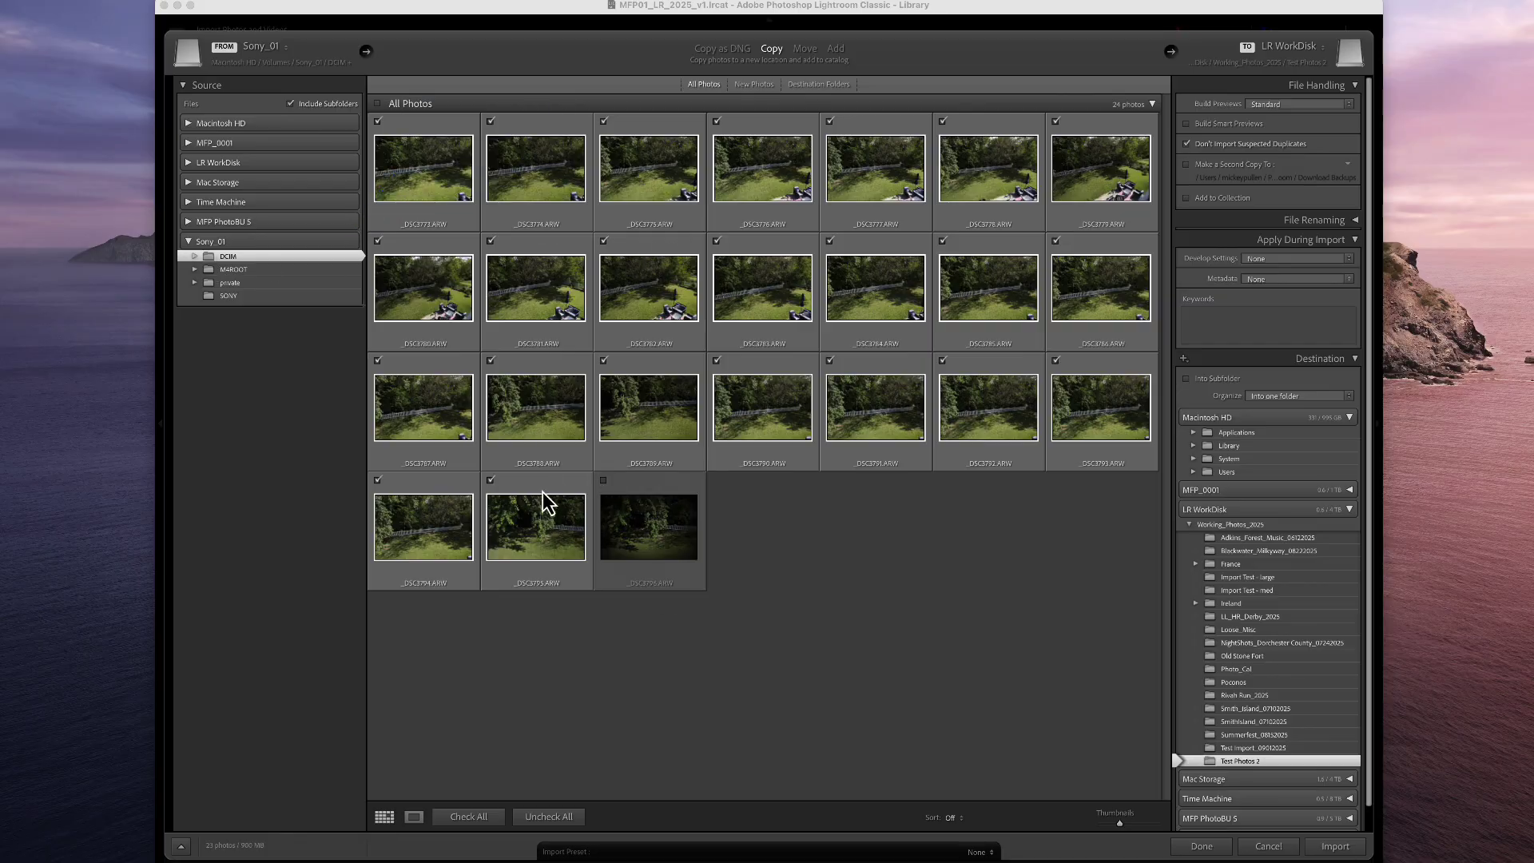
left_click(490, 480)
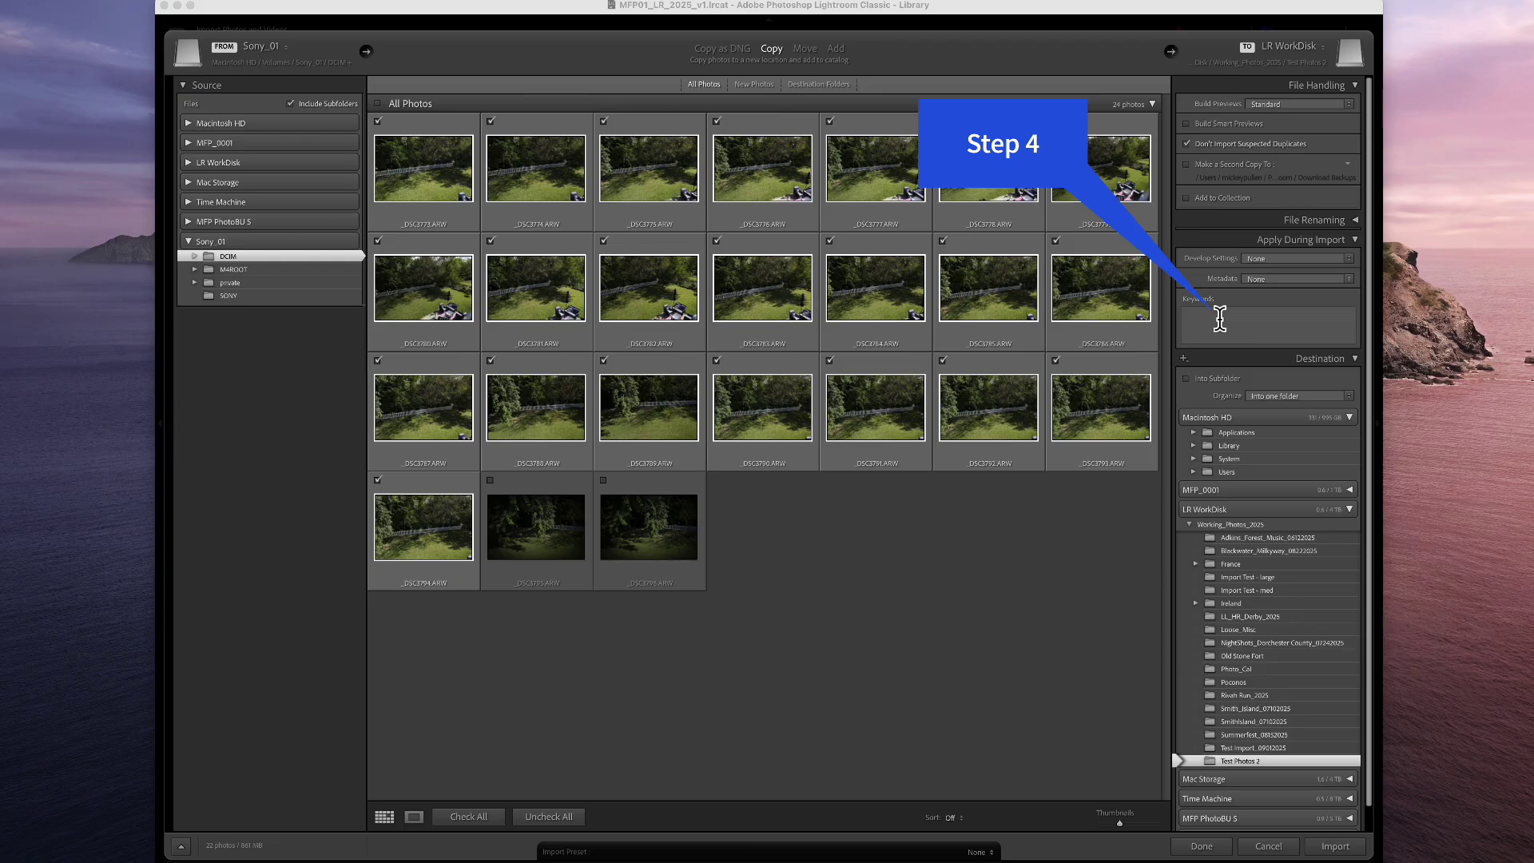
Add the keyword 'keywords' and import the 22 checked card photos into Test Photos 2.
left_click(1220, 319)
type("keywords")
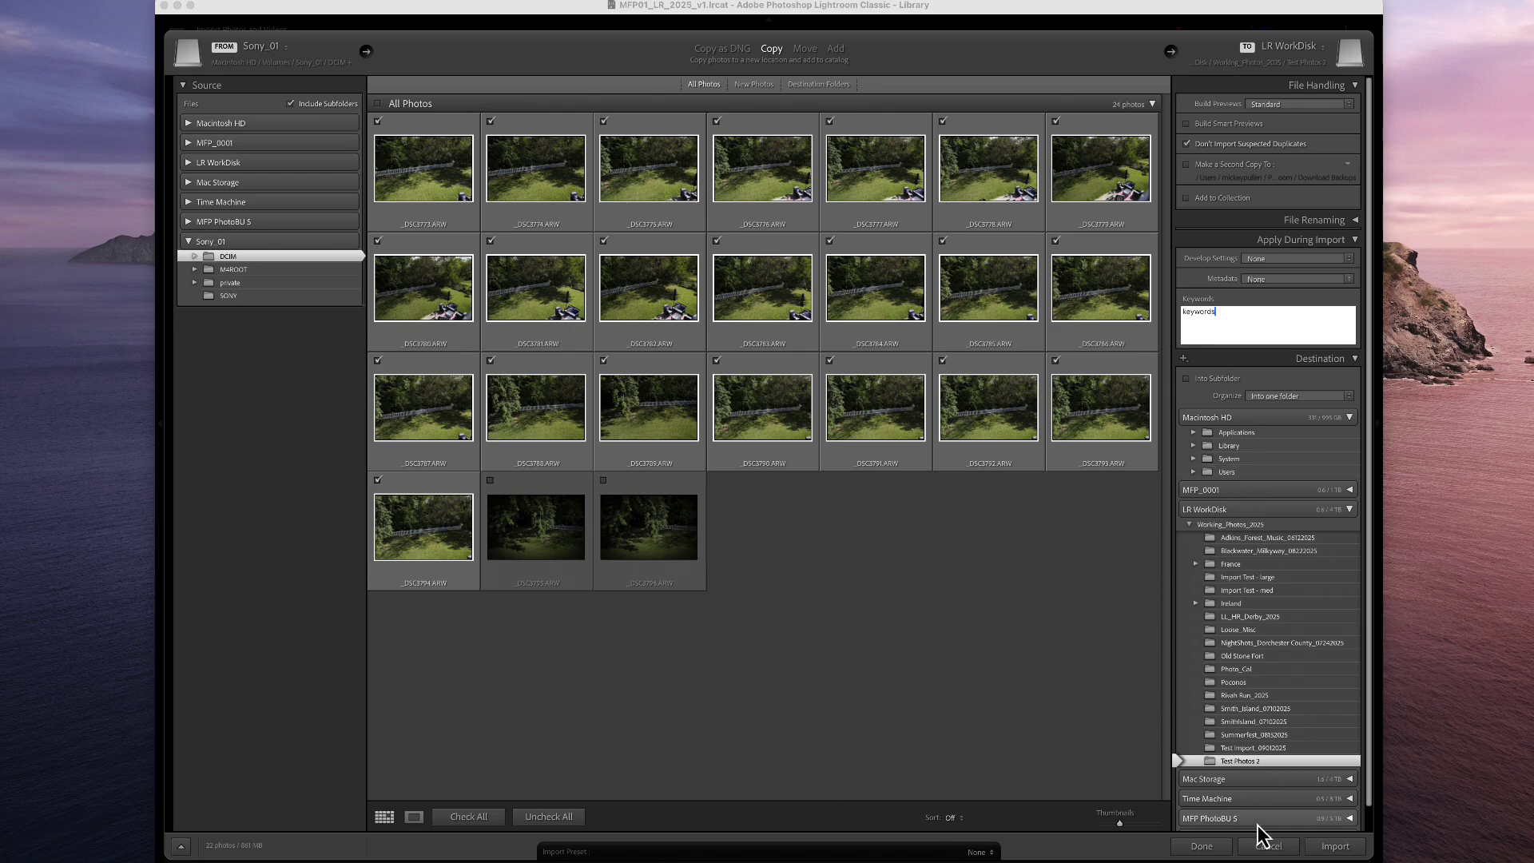
left_click(1335, 847)
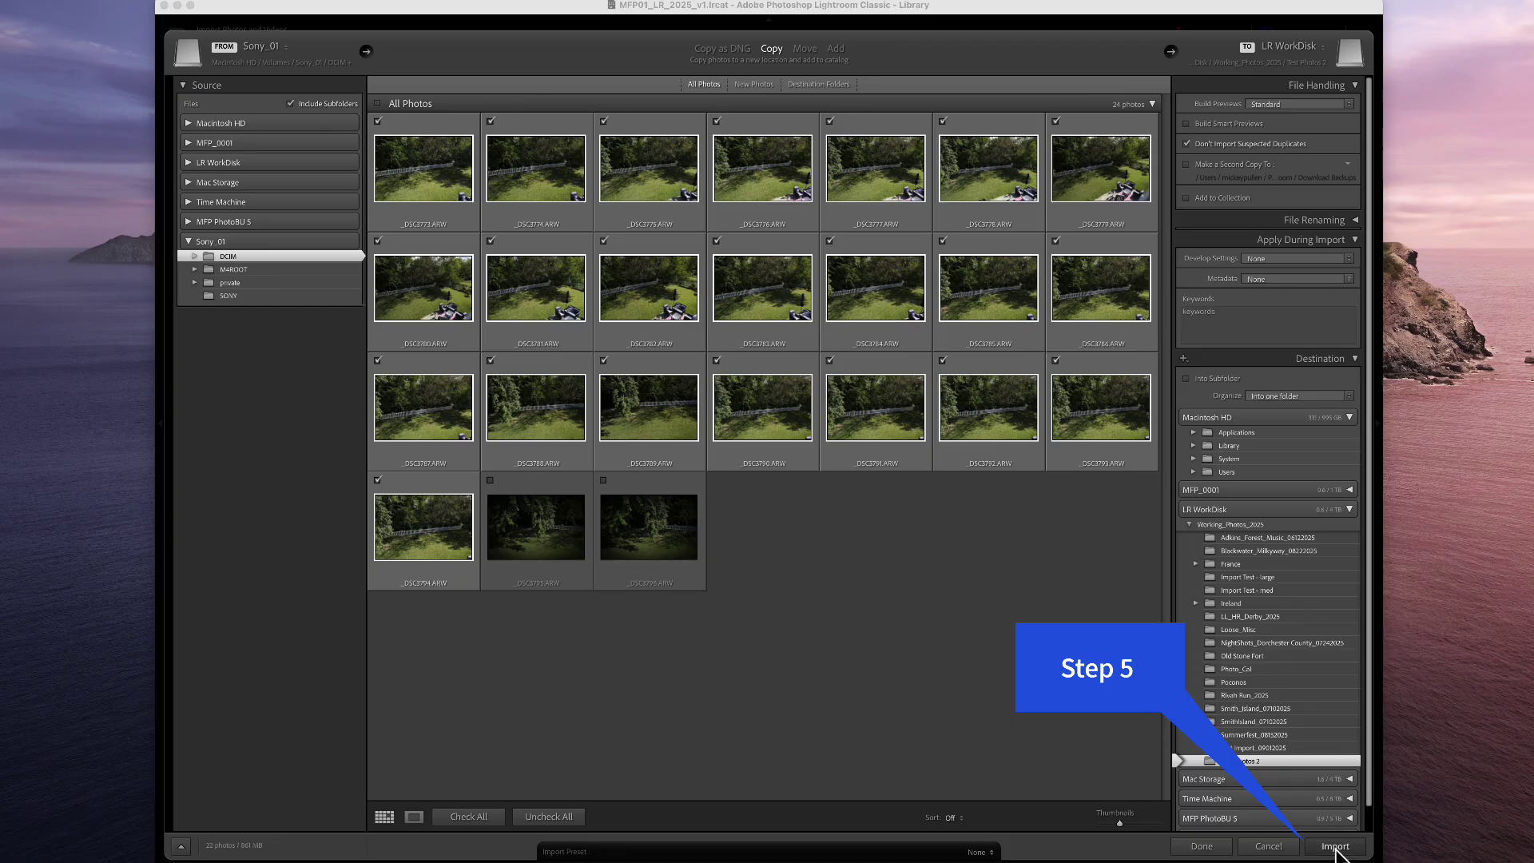